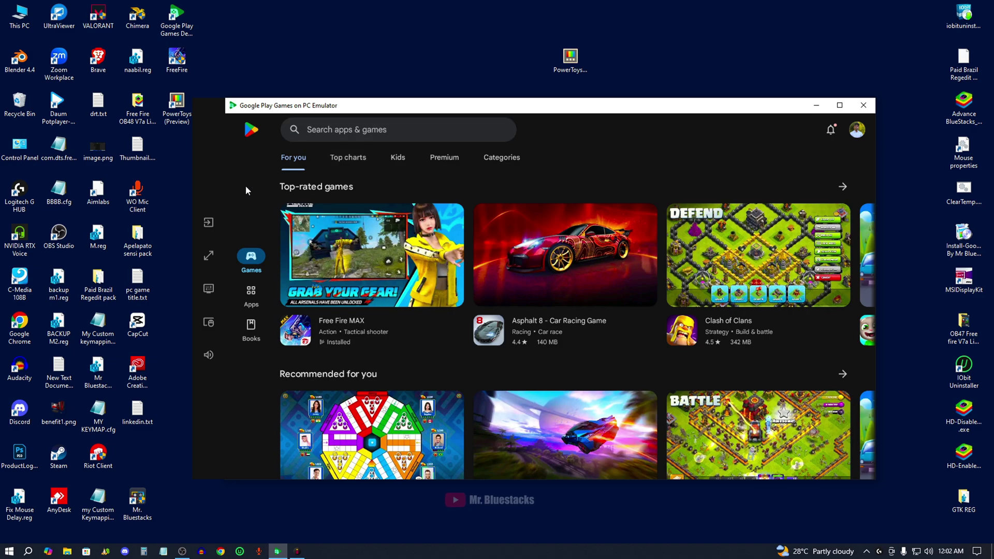
Move Free Fire MAX into the emulator's home-screen dock beside the Play Store and launch it.
left_click(208, 223)
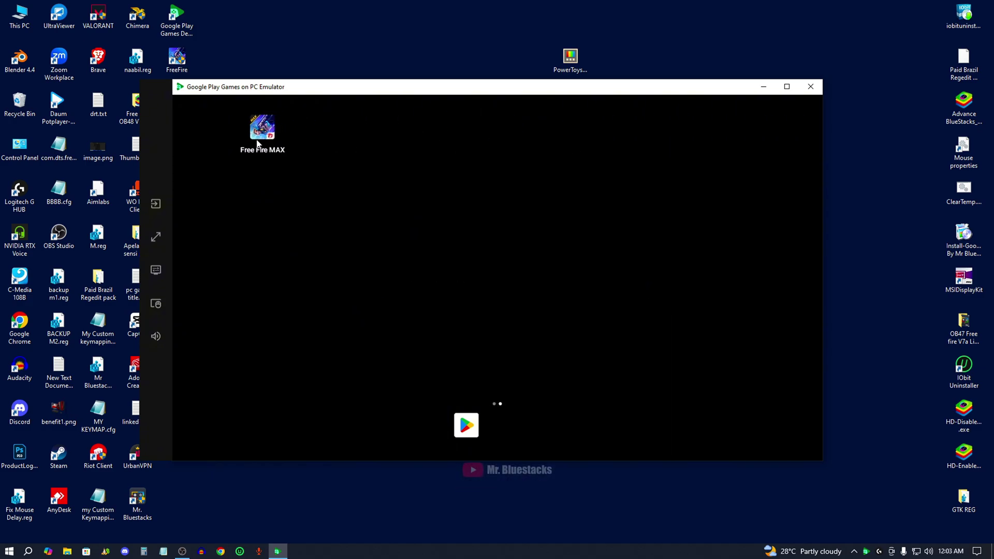
right_click(238, 142)
left_click_drag(236, 143, 402, 267)
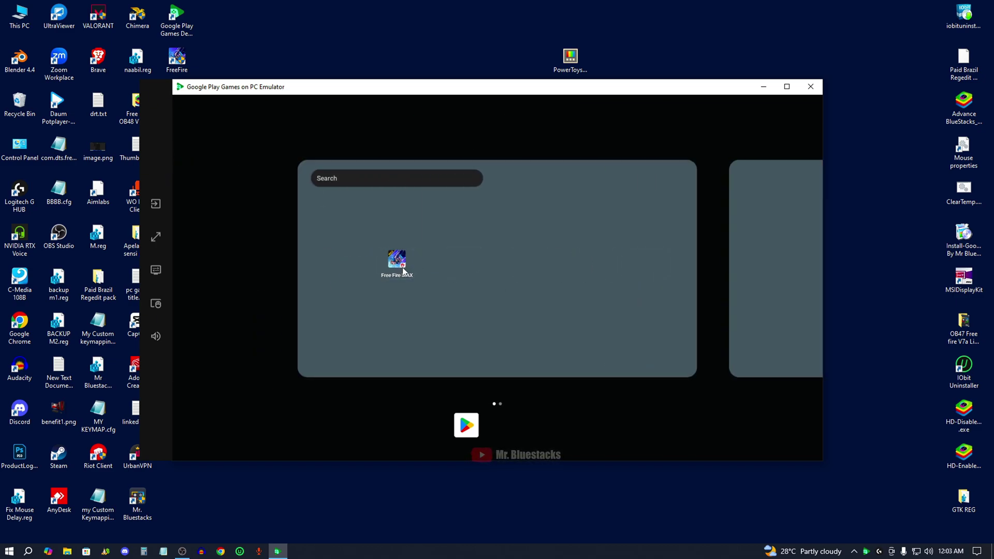
left_click_drag(365, 239, 410, 425)
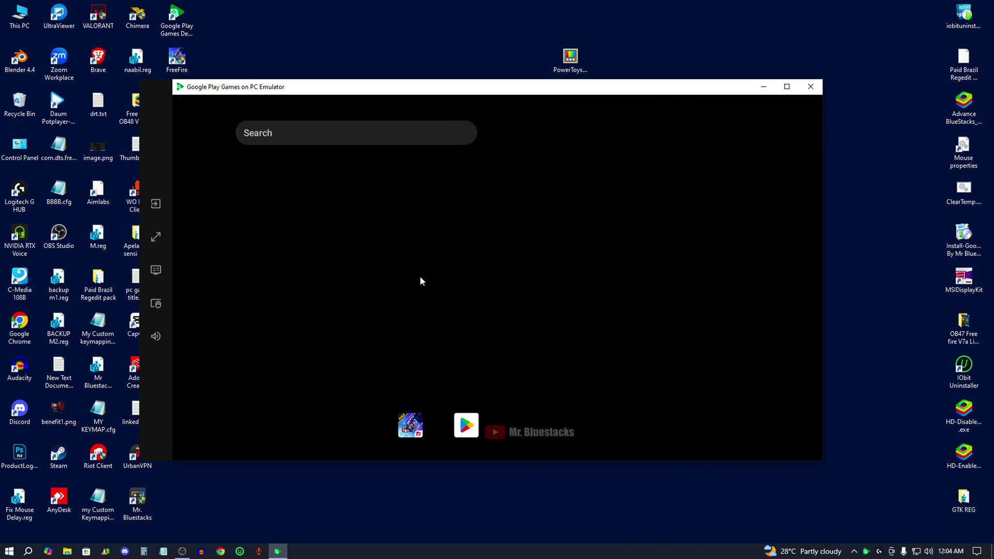
left_click(414, 423)
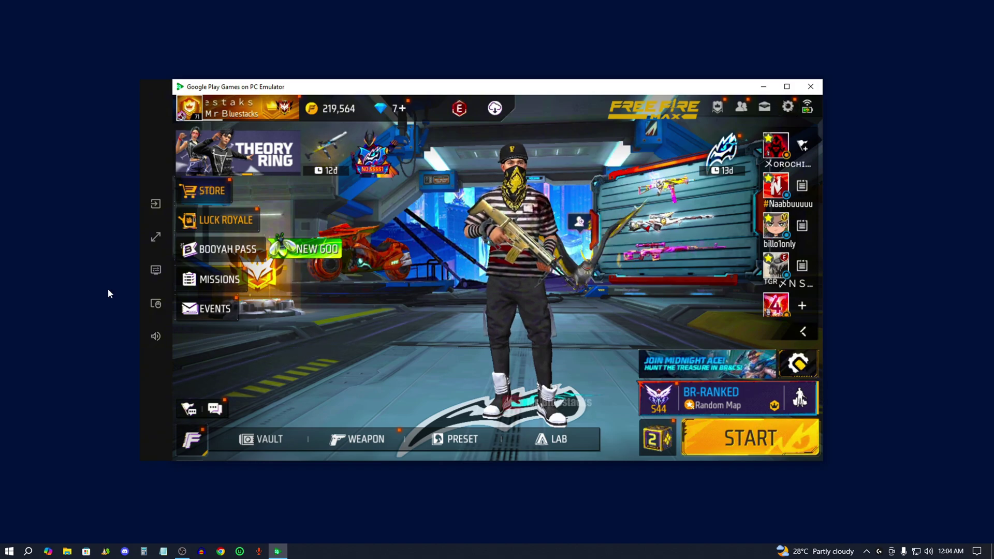
Open the game settings and look through the Sound, Display and In-Match pages.
left_click(787, 106)
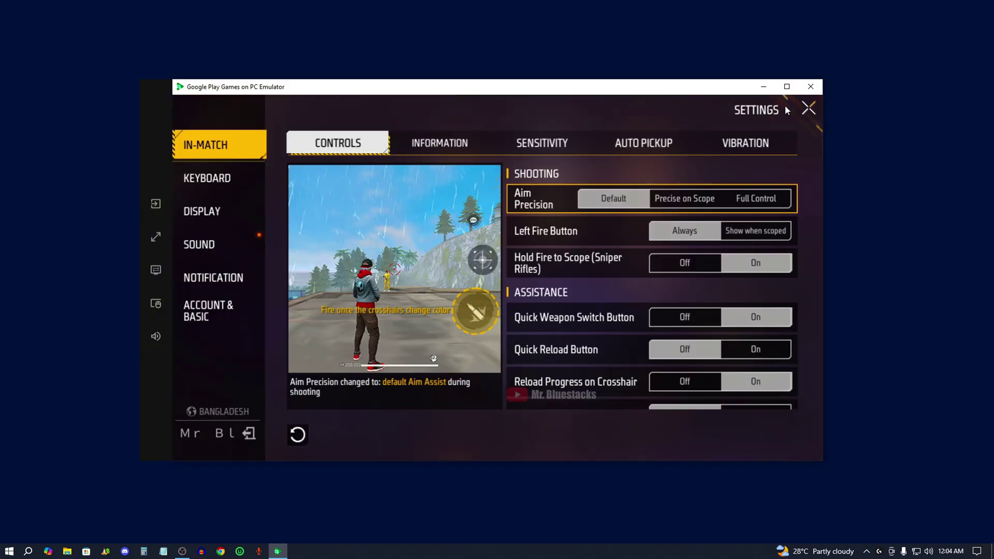
left_click(207, 244)
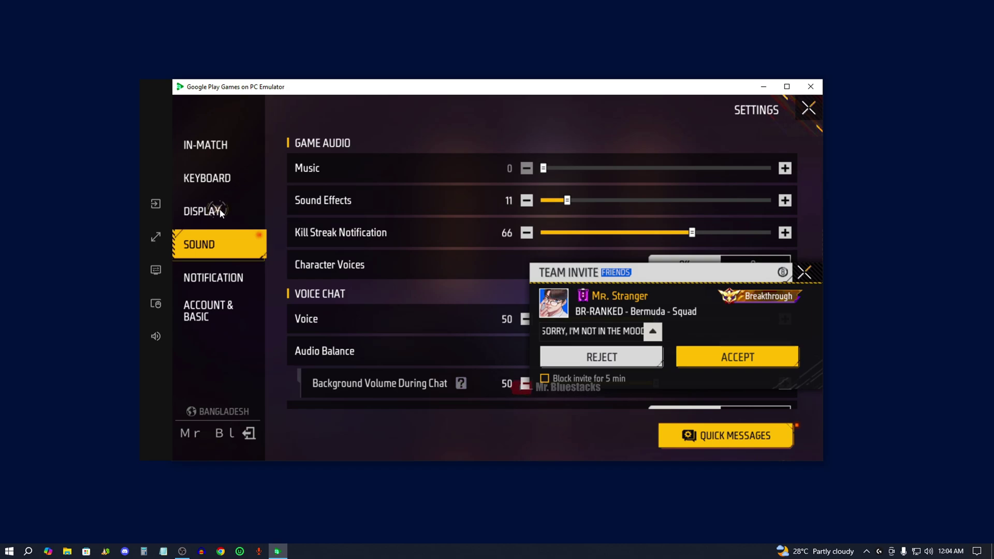
left_click(217, 212)
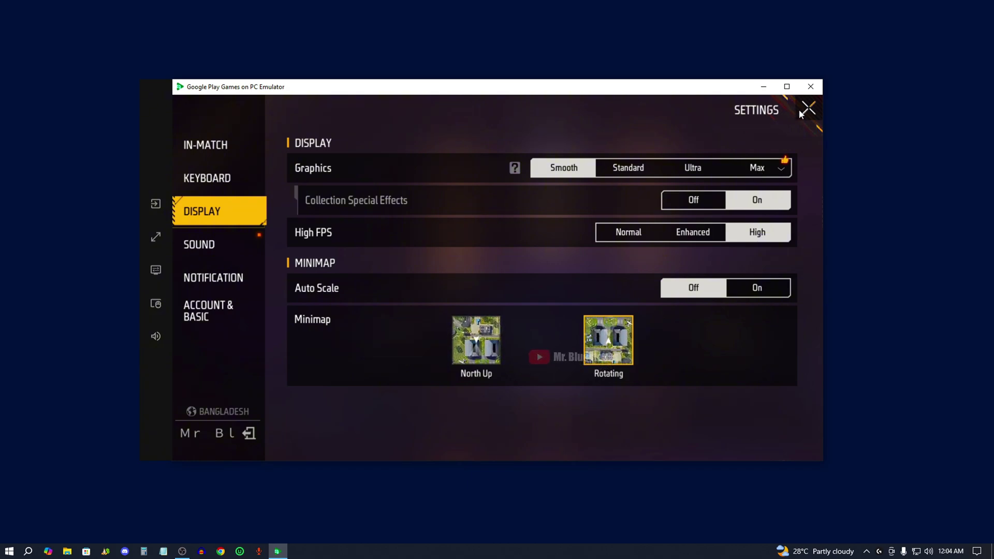
left_click(217, 150)
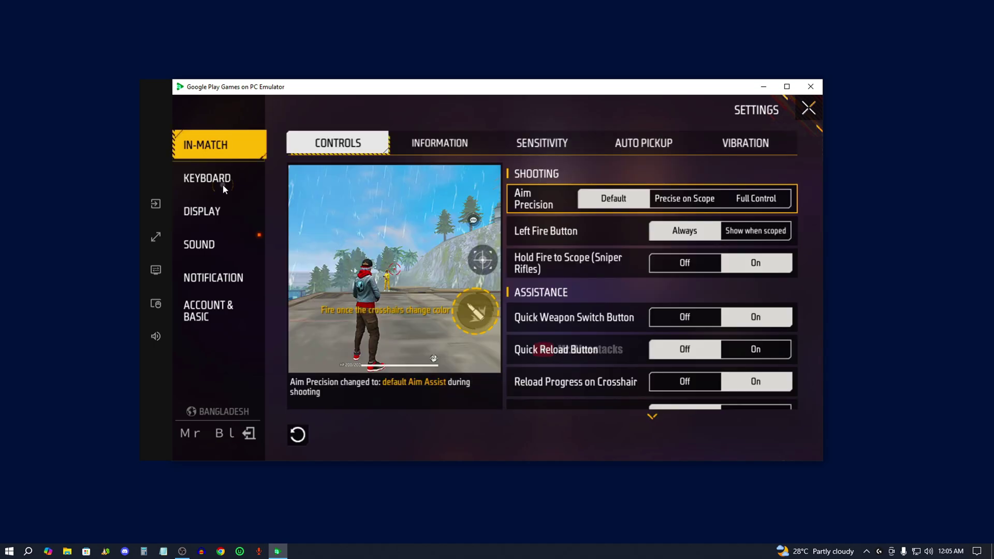
Restore the default key assignments in the game's keyboard settings and review the key list.
left_click(223, 181)
left_click(591, 453)
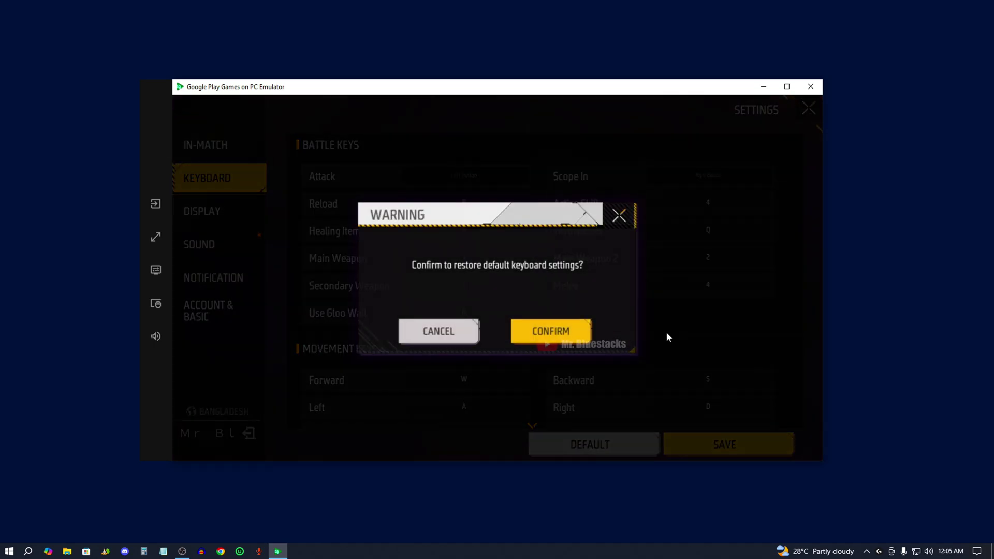
left_click(548, 330)
scroll(608, 265, "down", 2)
scroll(594, 361, "up", 2)
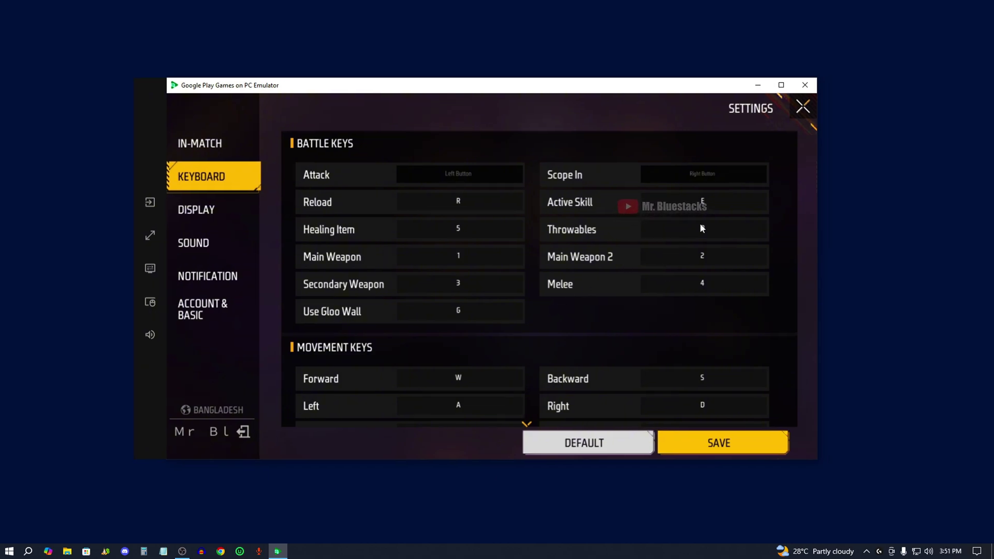
Try assigning Q to Throwables and K to Main Weapon, and reset the keyboard settings to default.
key("q")
scroll(553, 278, "down", 1)
left_click_drag(552, 278, 486, 251)
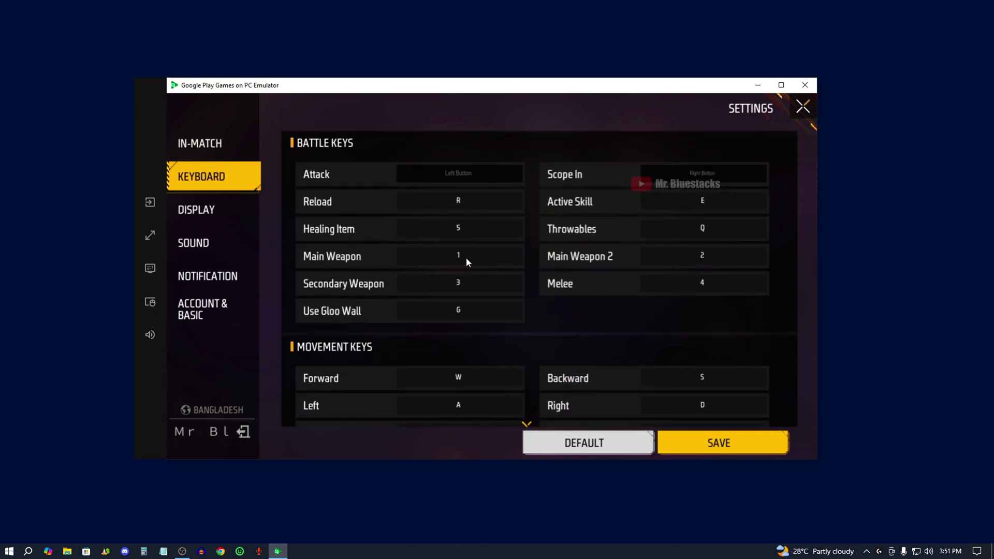
left_click(466, 258)
key("k")
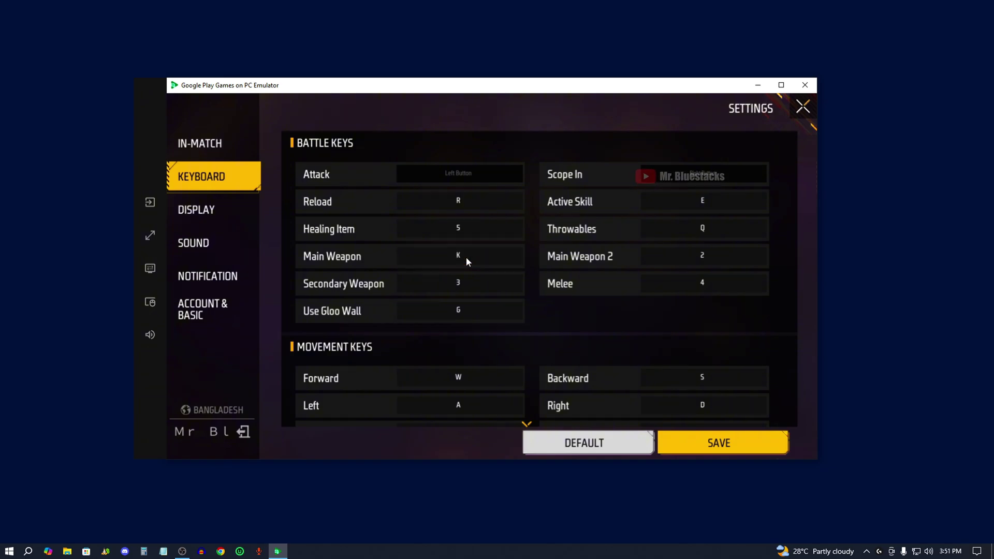
left_click(588, 439)
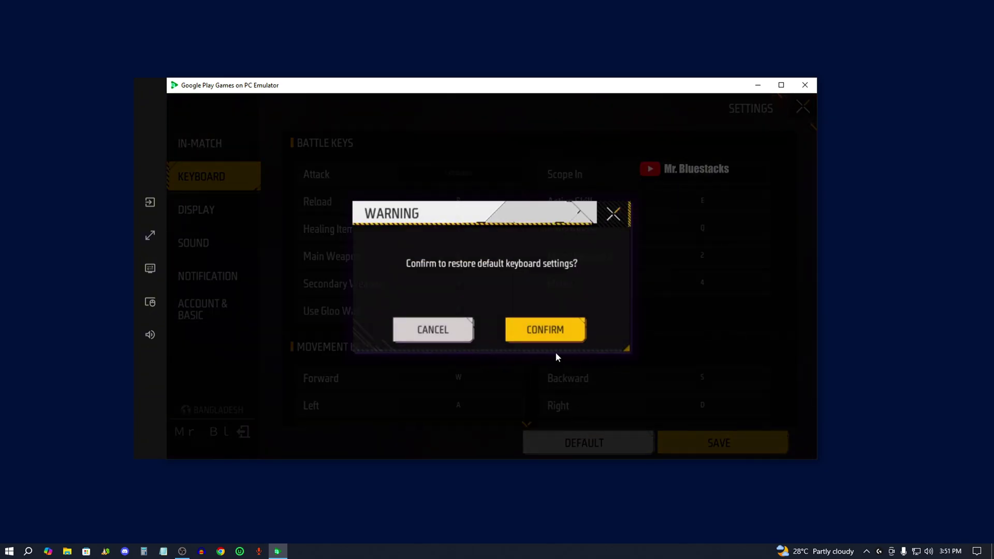
left_click(551, 329)
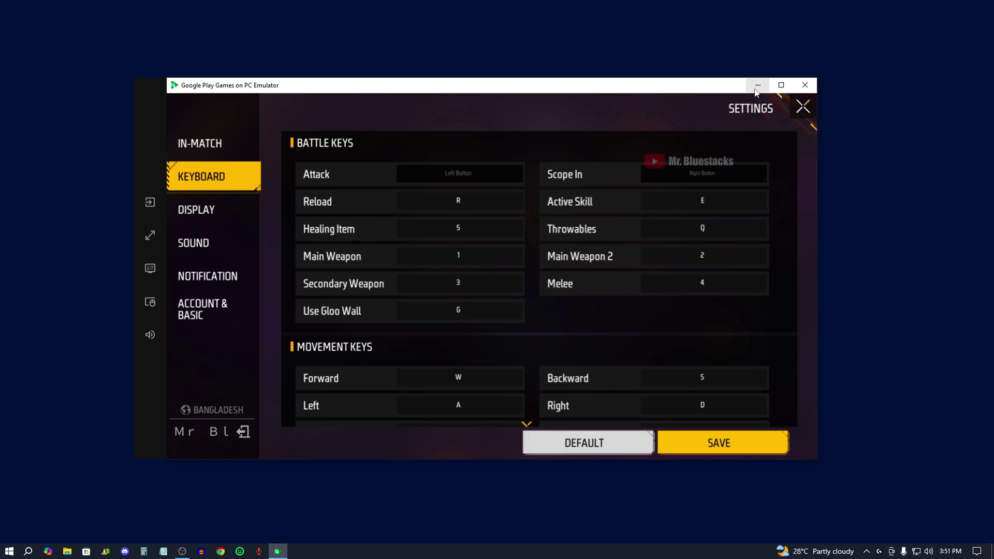
Show the desktop icons and minimize the emulator window to reach the PowerToys installer.
right_click(650, 48)
mouse_move(673, 55)
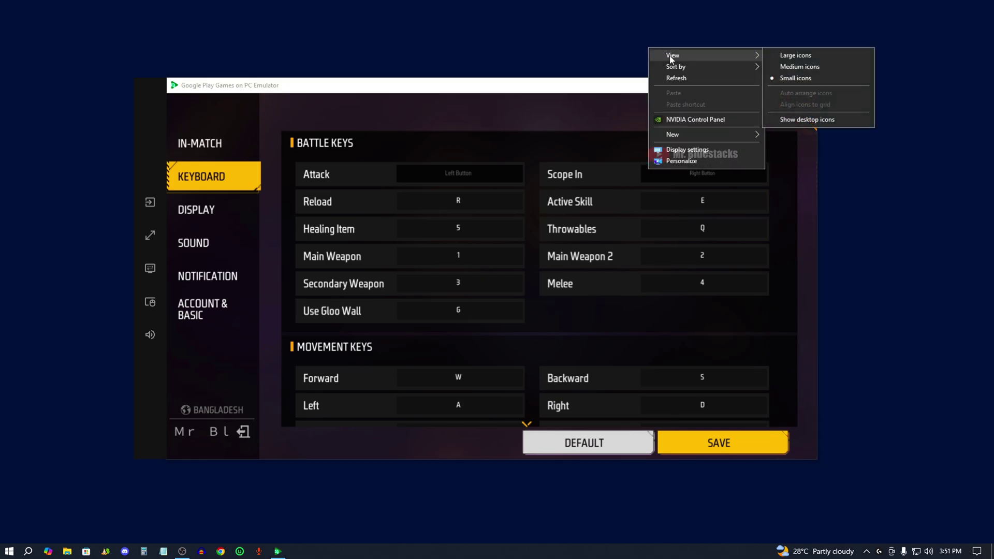
left_click(797, 120)
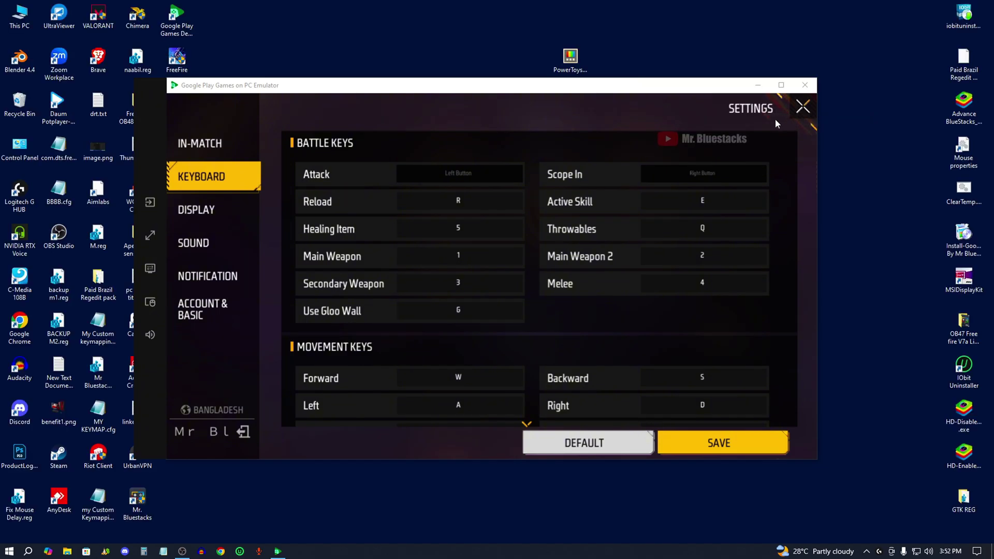
left_click(758, 85)
left_click(571, 61)
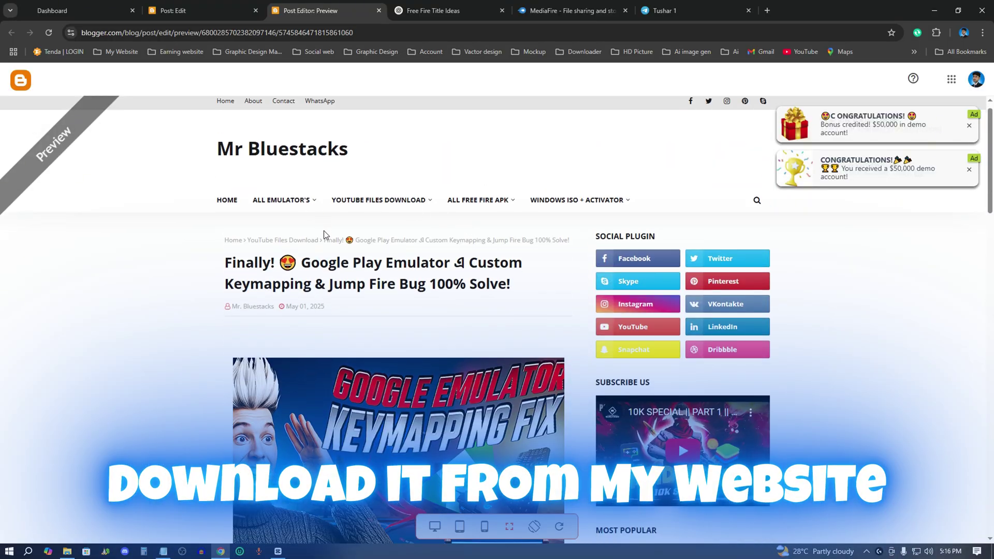
Examine the blog post's download section for the emulator, Power Toys and Urban VPN.
scroll(325, 235, "down", 8)
scroll(325, 240, "down", 2)
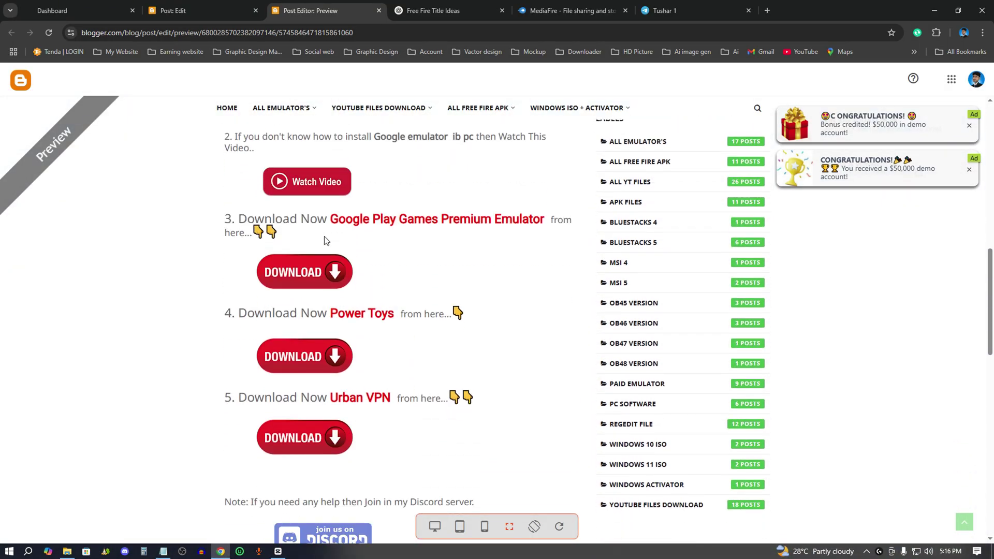
scroll(325, 239, "down", 2)
scroll(325, 239, "up", 2)
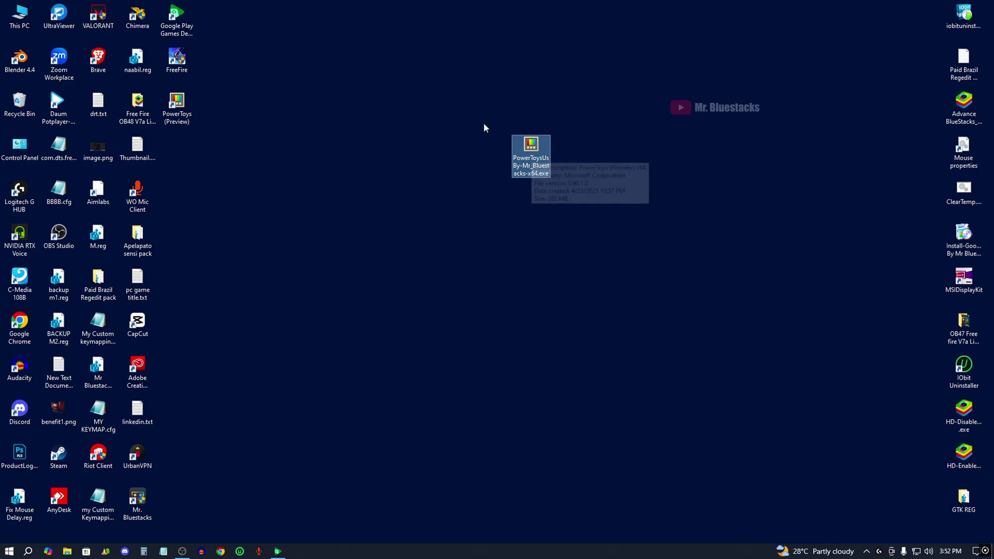
left_click_drag(497, 117, 641, 244)
double_click(539, 150)
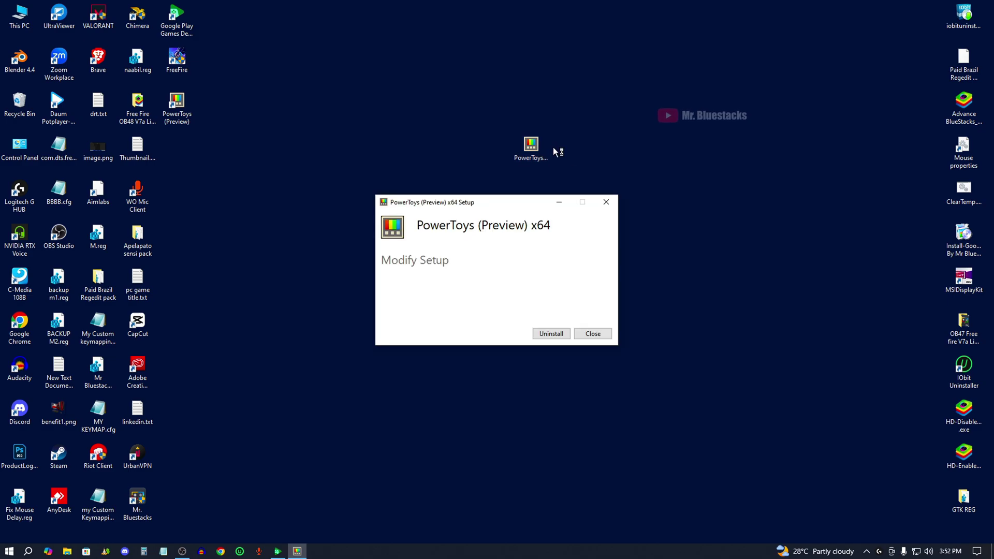
left_click(603, 203)
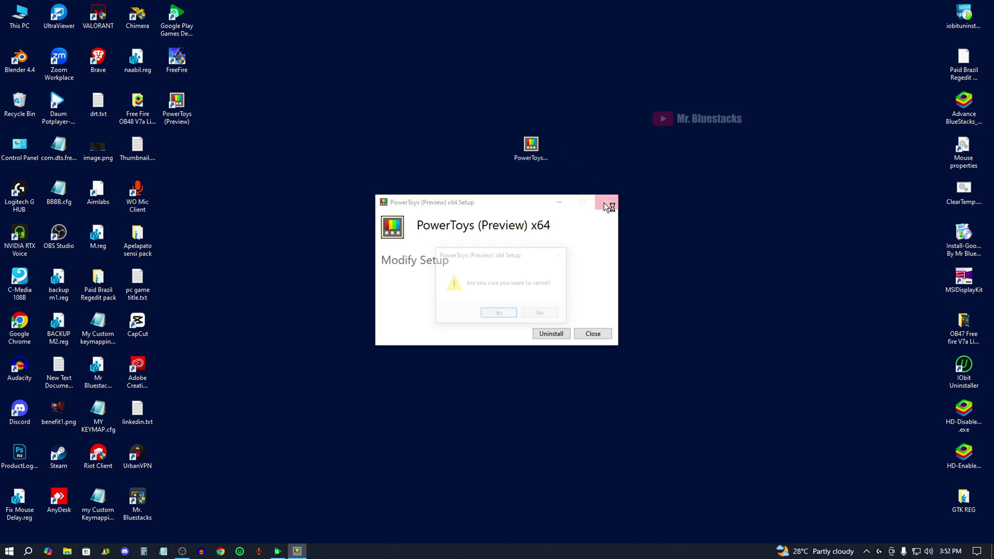
left_click(512, 314)
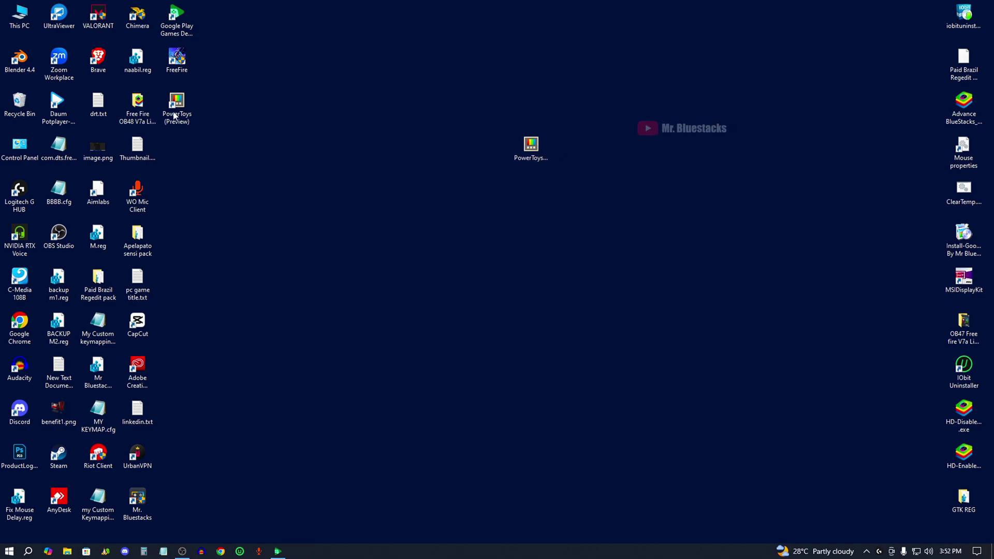
Move the PowerToys (Preview) shortcut to the middle of the desktop, and open PowerToys from it.
left_click_drag(176, 104, 373, 147)
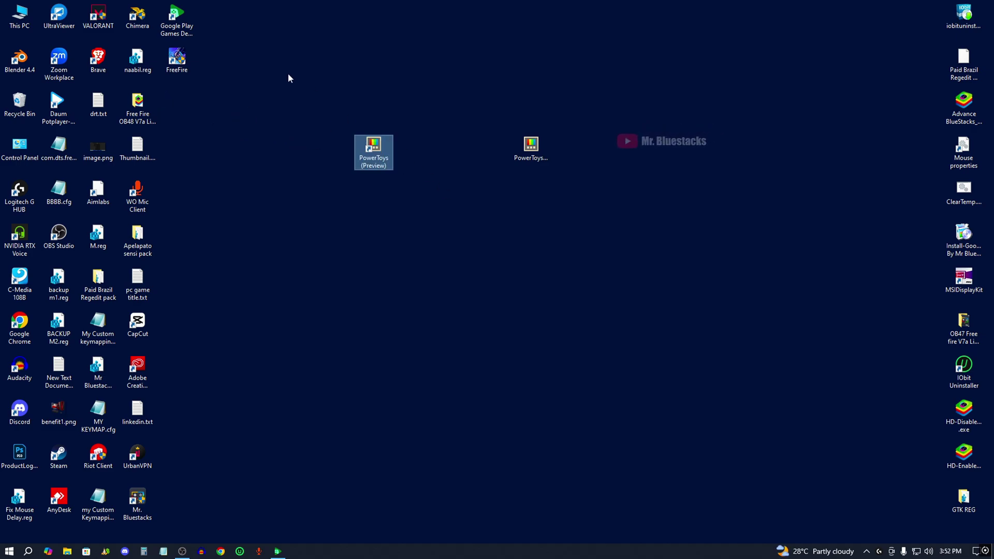
left_click_drag(327, 118, 454, 203)
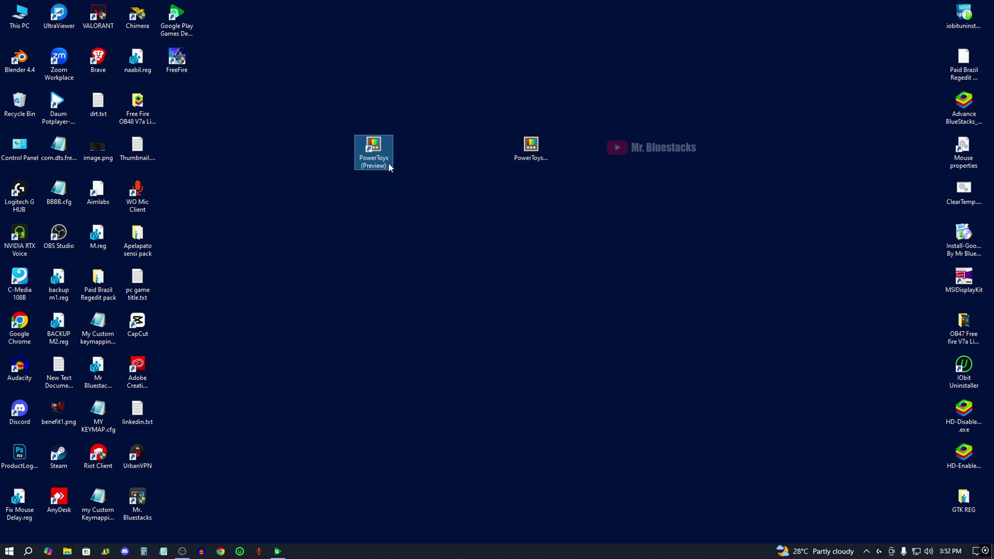
double_click(382, 153)
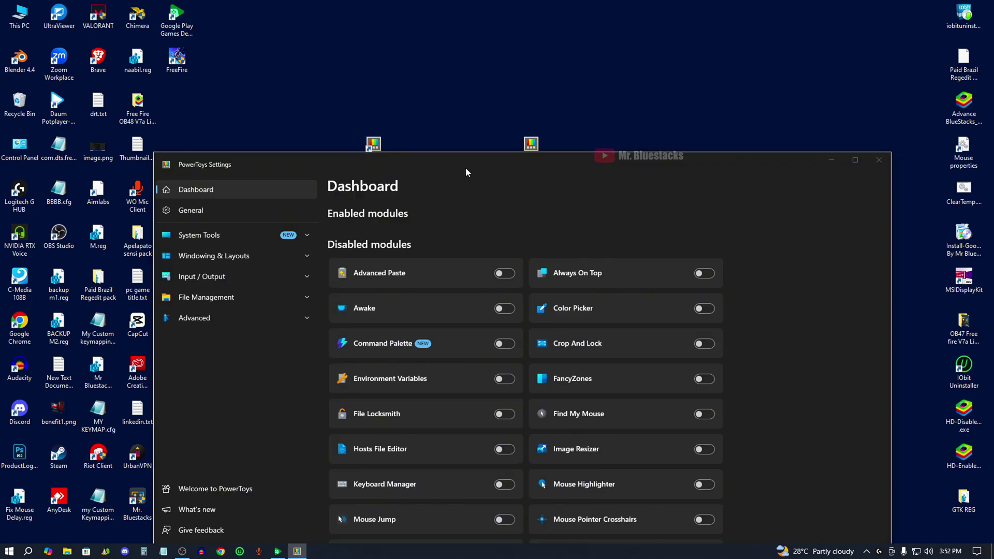
left_click_drag(465, 170, 462, 66)
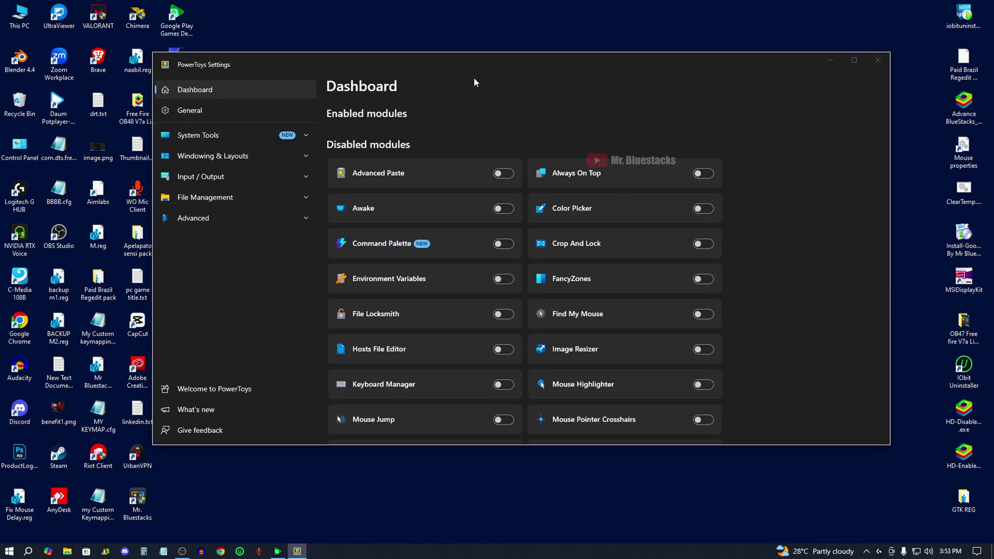
Toggle the Advanced Paste module on and off, and enable the Keyboard Manager module.
left_click(504, 174)
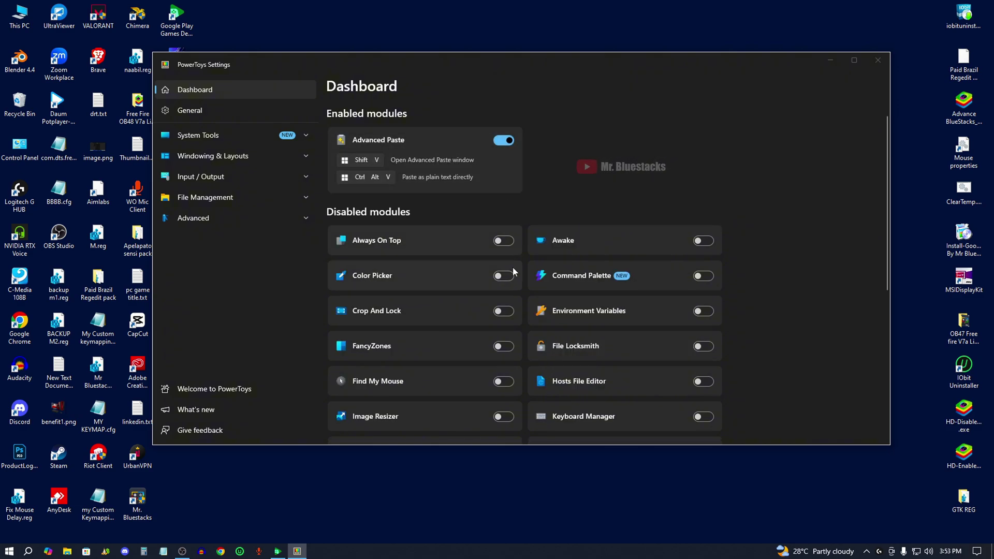
left_click(504, 140)
scroll(496, 311, "down", 5)
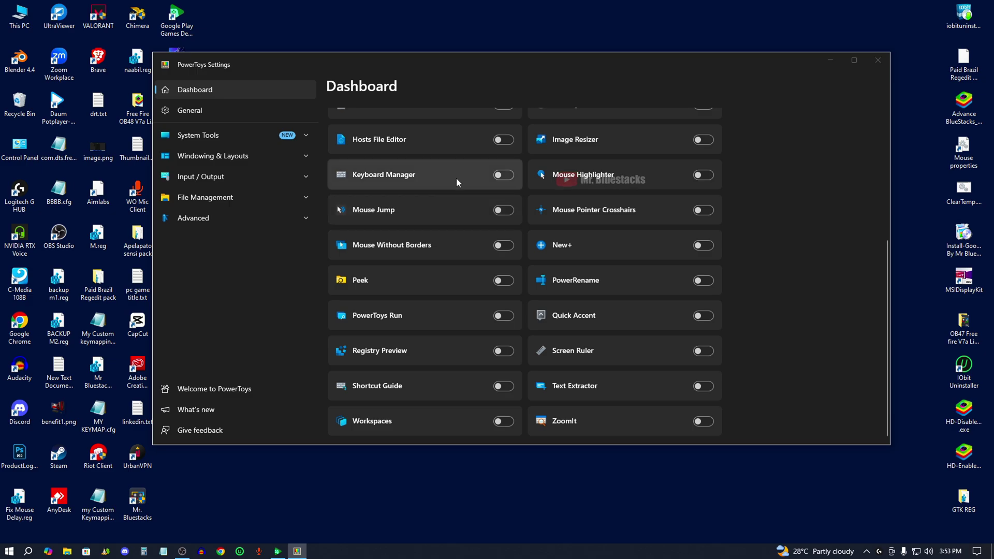
left_click(506, 175)
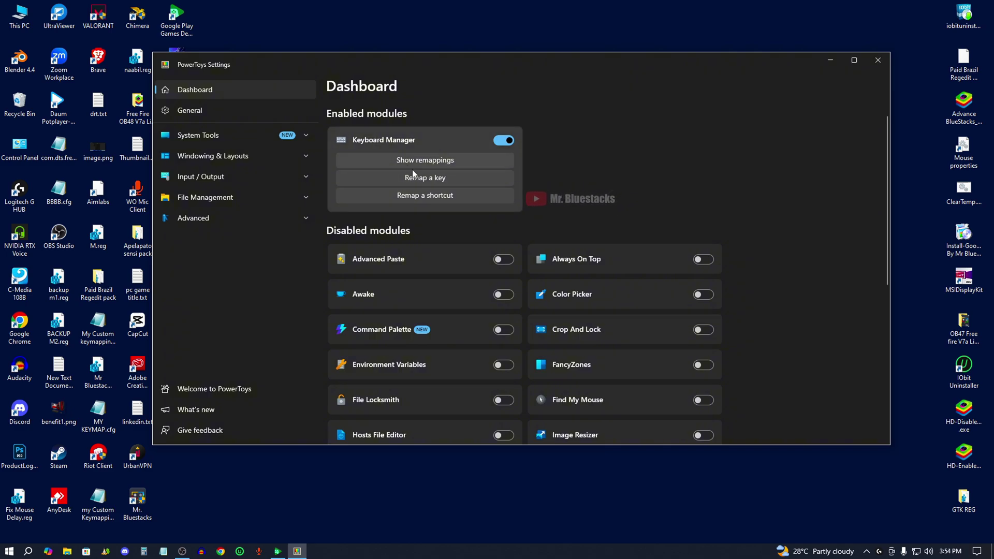
Open Keyboard Manager's key remapping editor and delete all the existing key remappings.
left_click(448, 178)
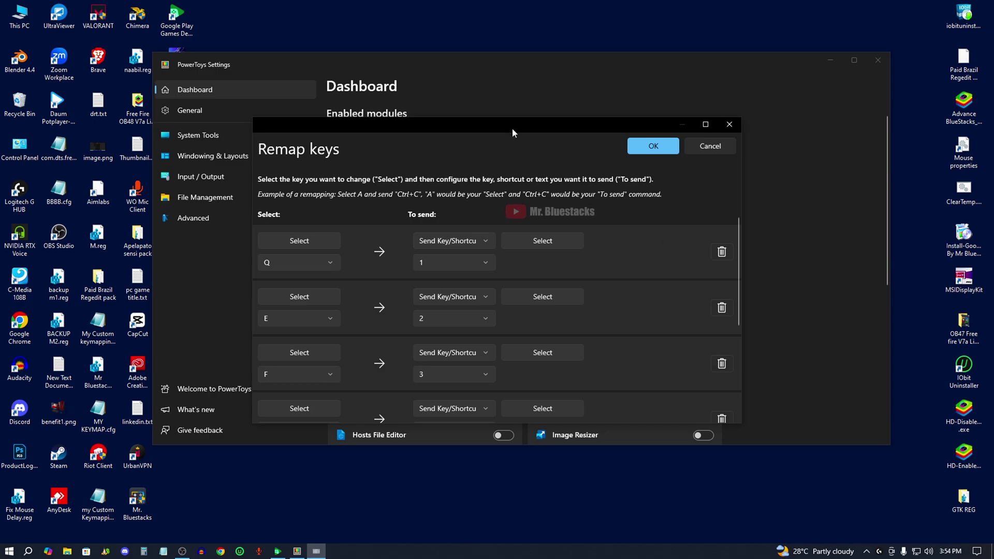
scroll(621, 279, "down", 3)
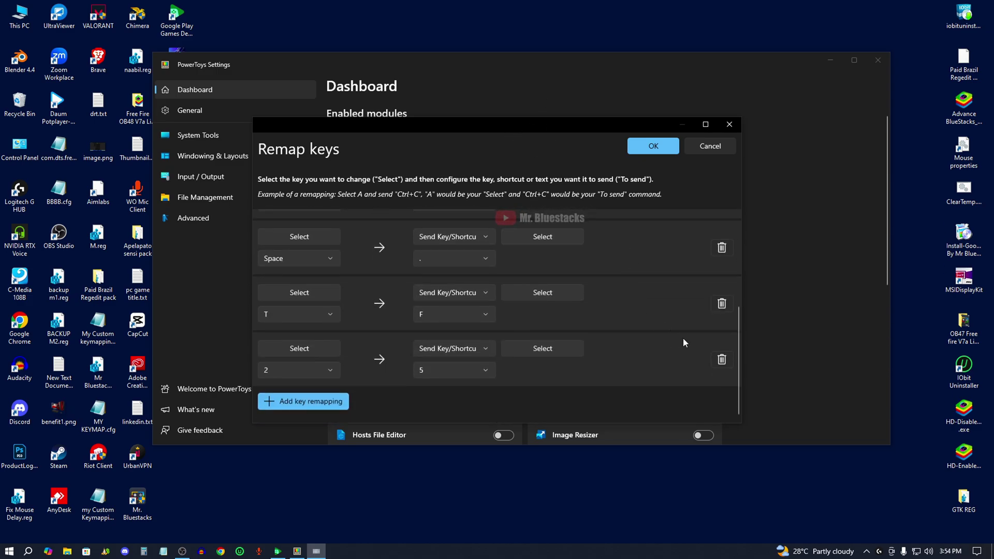
scroll(606, 296, "up", 4)
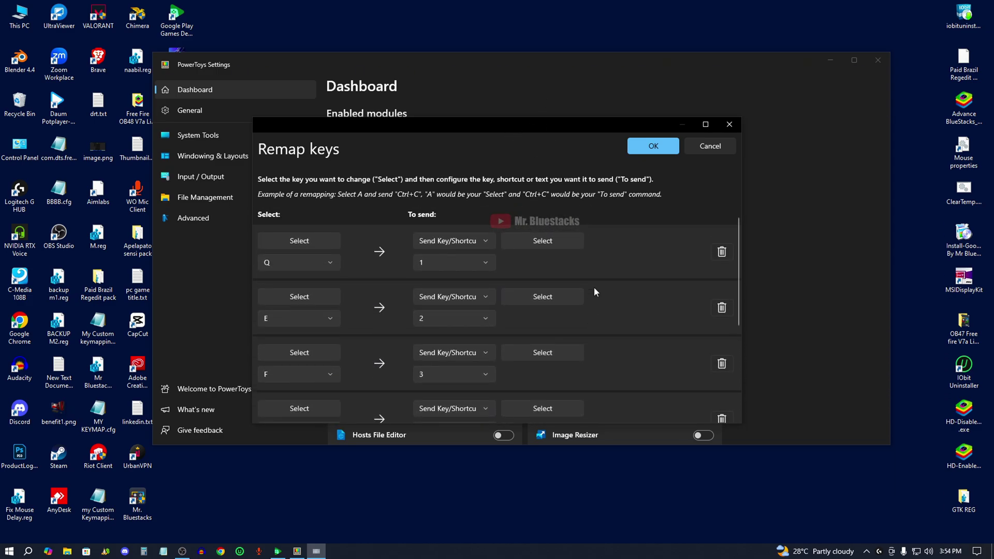
left_click(722, 252)
left_click(722, 252)
left_click(722, 252)
left_click(721, 252)
left_click(722, 252)
left_click(721, 252)
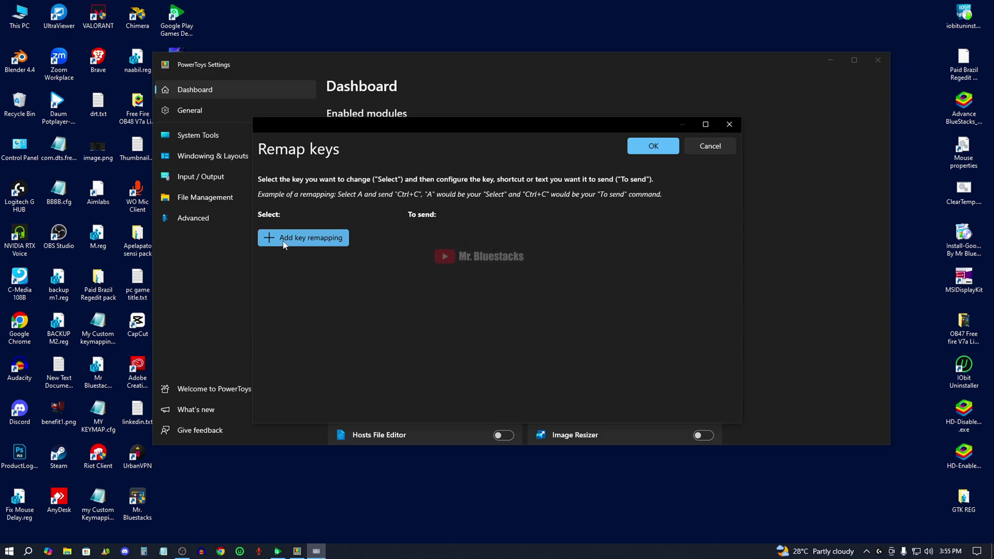
Add an empty key remapping, switch to the Google Play Games emulator to review Free Fire MAX's keyboard settings, and return to PowerToys.
left_click(300, 243)
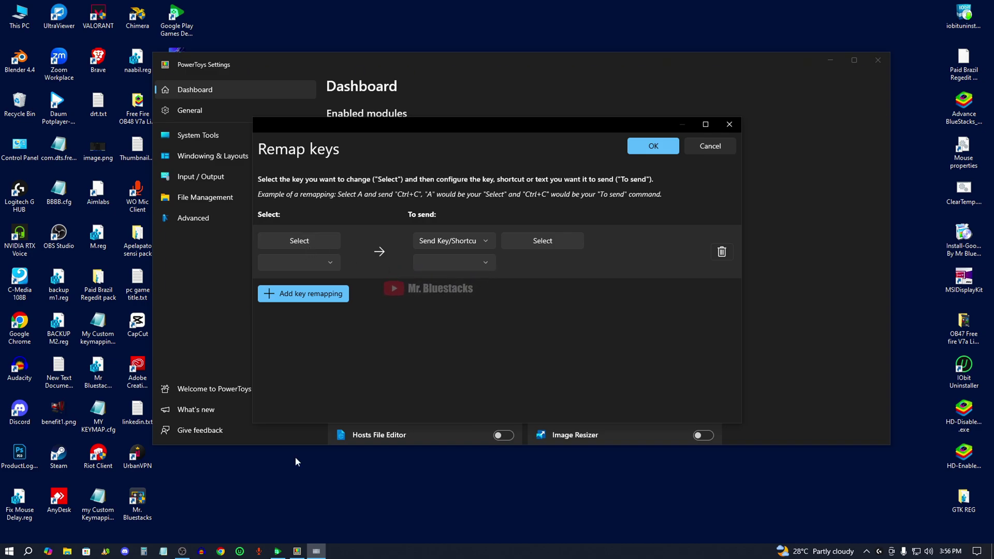
left_click(277, 552)
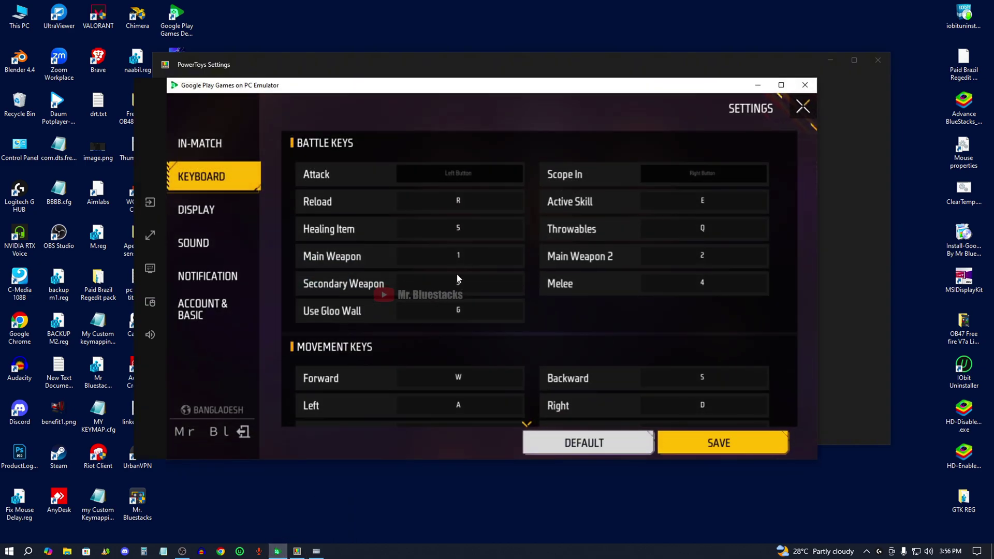
left_click_drag(552, 336, 544, 252)
scroll(533, 256, "up", 3)
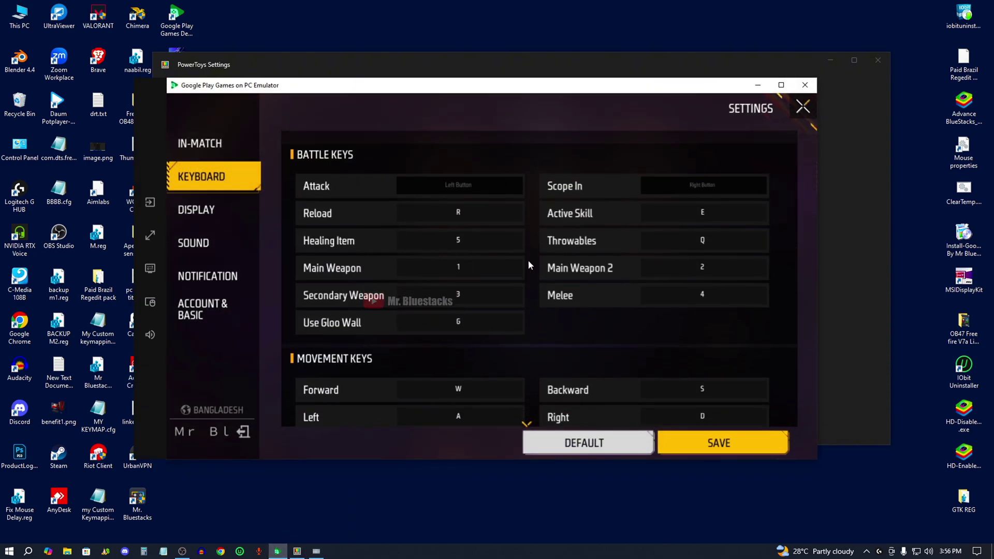
left_click(759, 85)
Remap the Space key to send the period (.) key in the empty remapping.
left_click(304, 241)
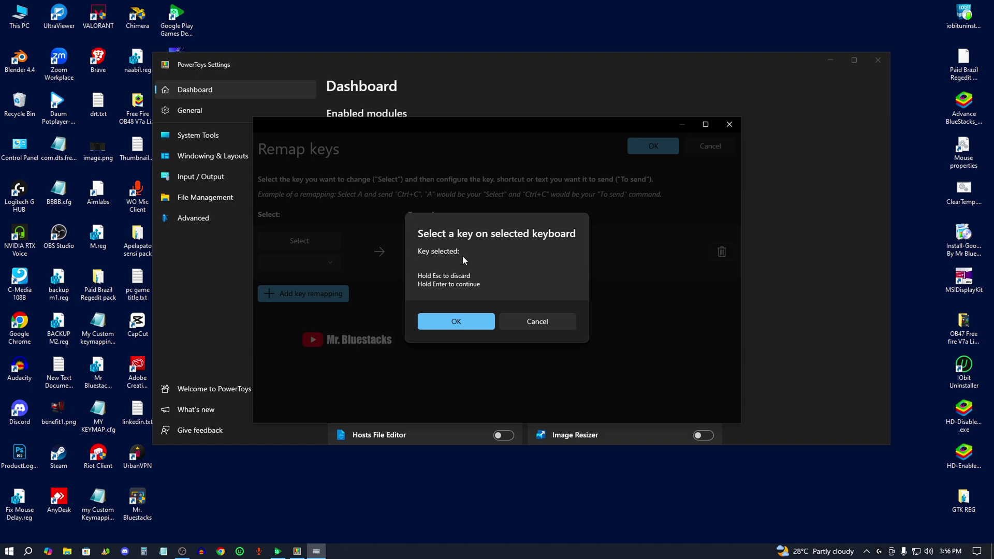
key("space")
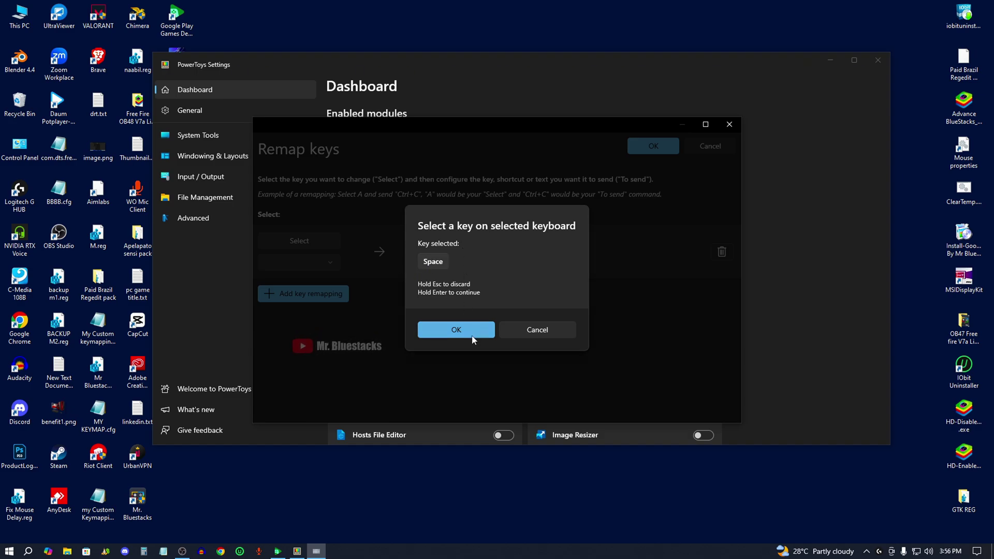
left_click(442, 331)
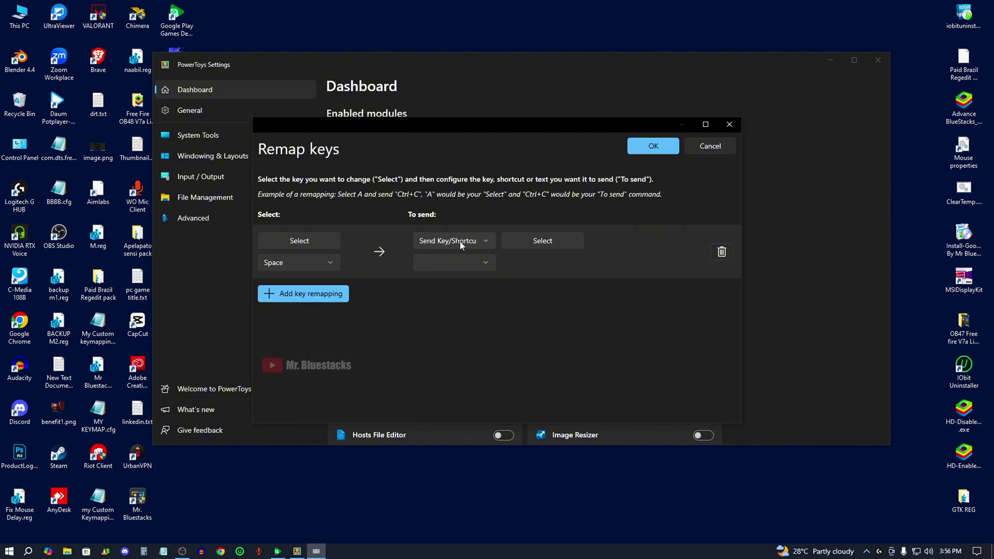
left_click(540, 242)
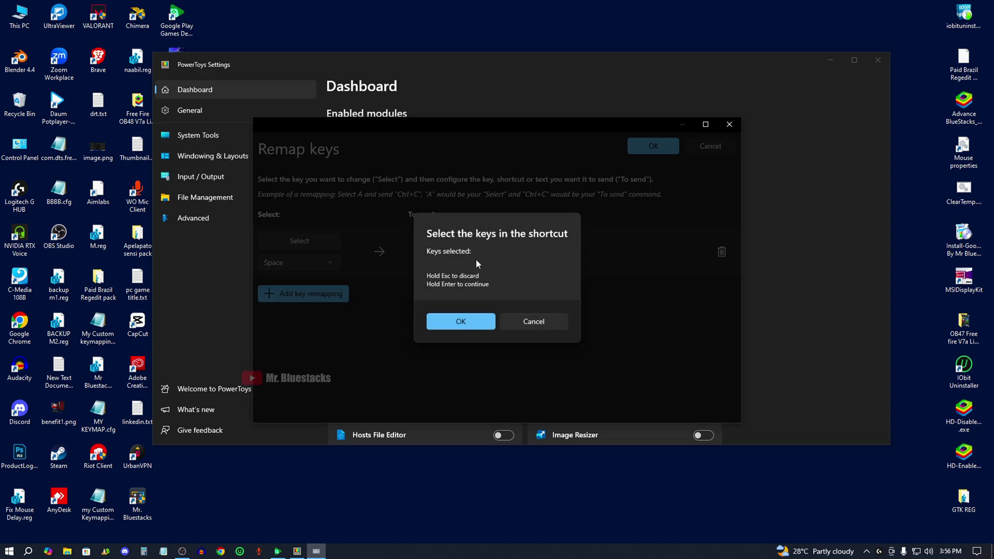
key("period")
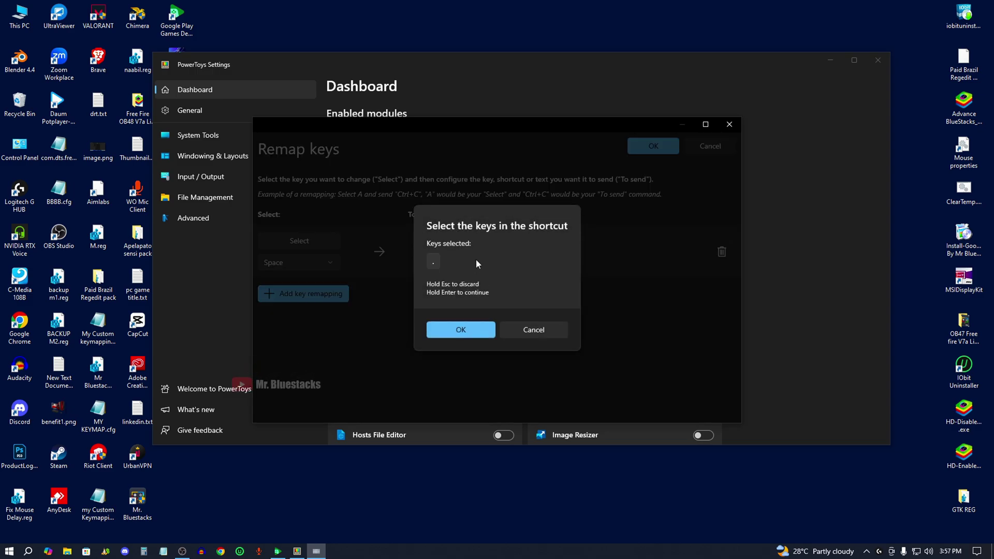
left_click(454, 334)
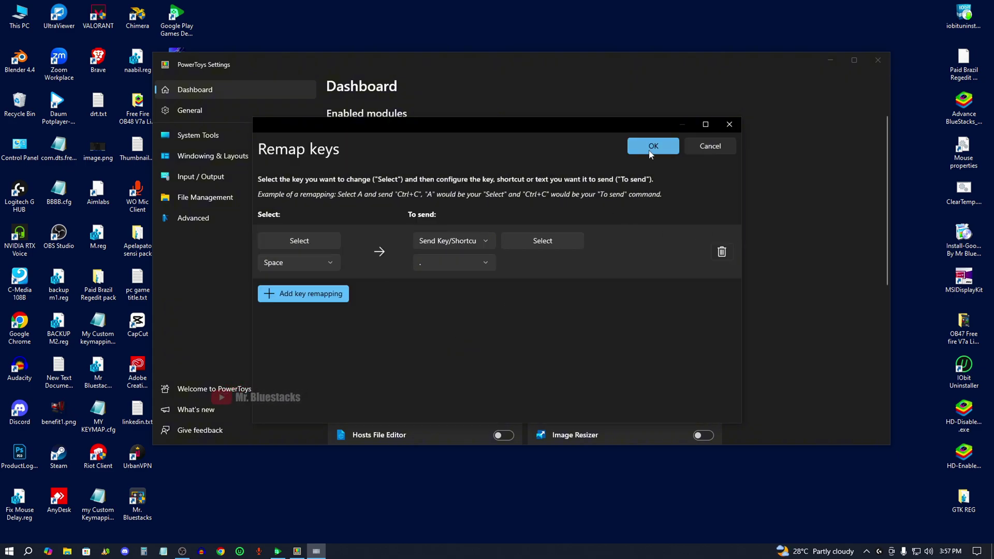
Save the key remapping despite the unassigned key, and briefly reopen the key remapping editor.
left_click(648, 152)
left_click(458, 310)
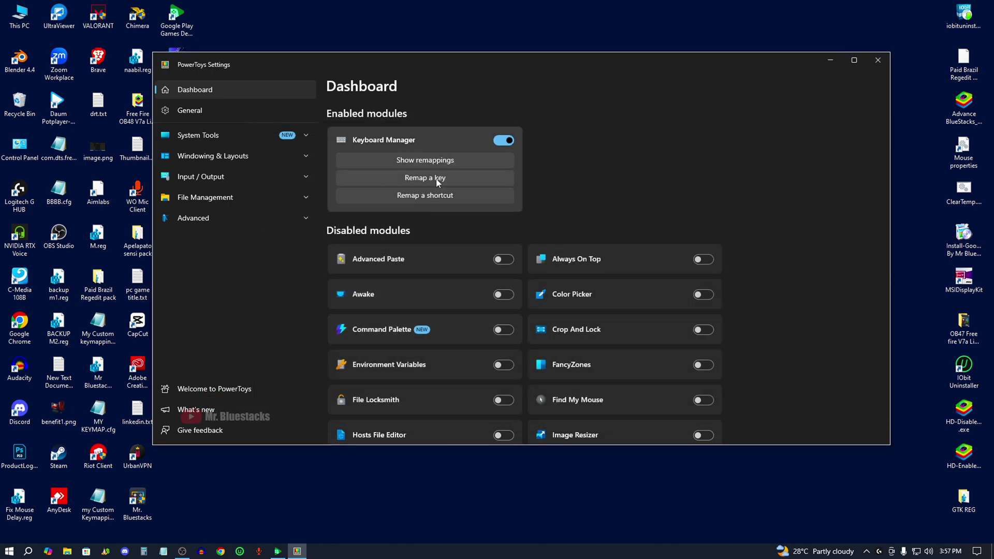
left_click(438, 179)
left_click(709, 147)
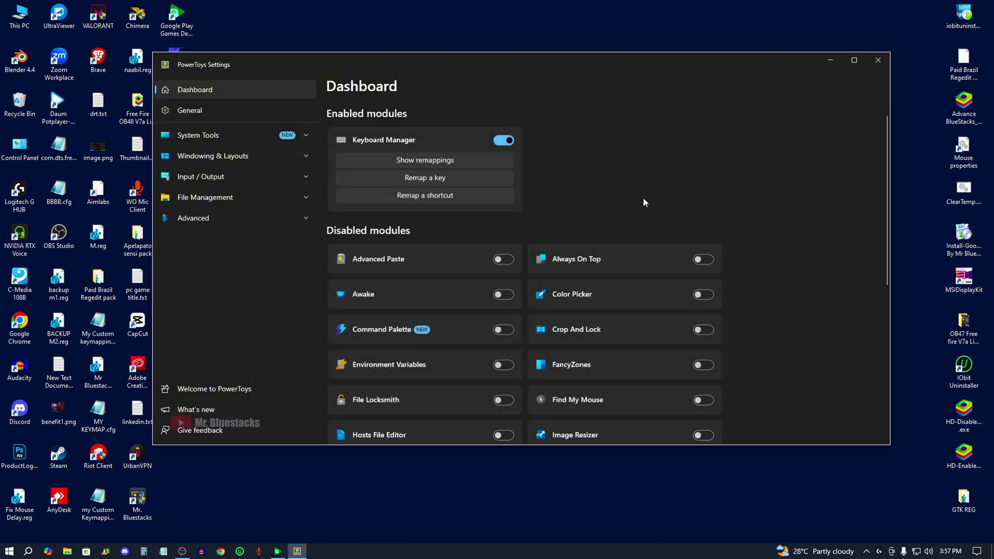
Switch to the emulator, set Free Fire MAX's Jump/Jump Over movement key to Period, and save the keyboard settings.
left_click(278, 548)
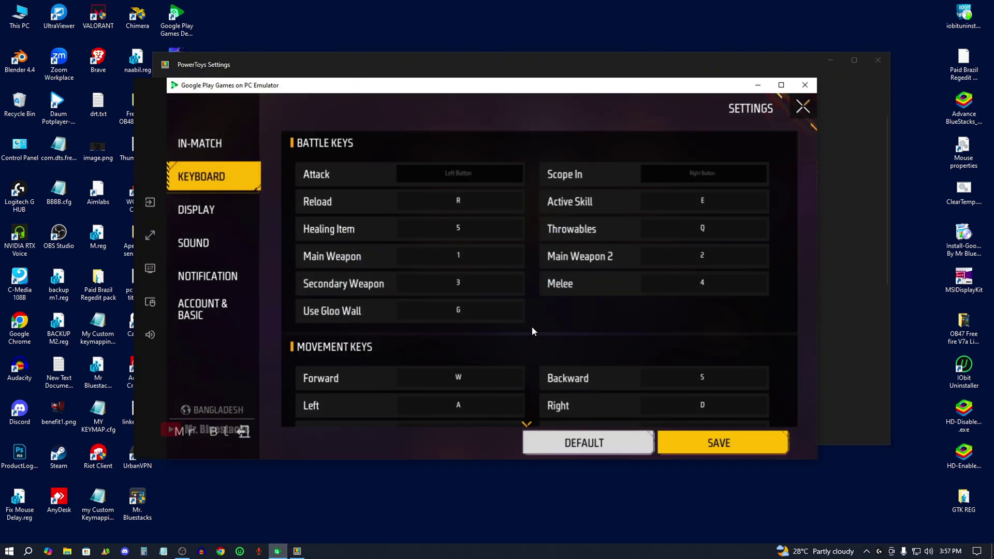
scroll(532, 252, "down", 2)
scroll(532, 252, "up", 3)
scroll(467, 330, "down", 3)
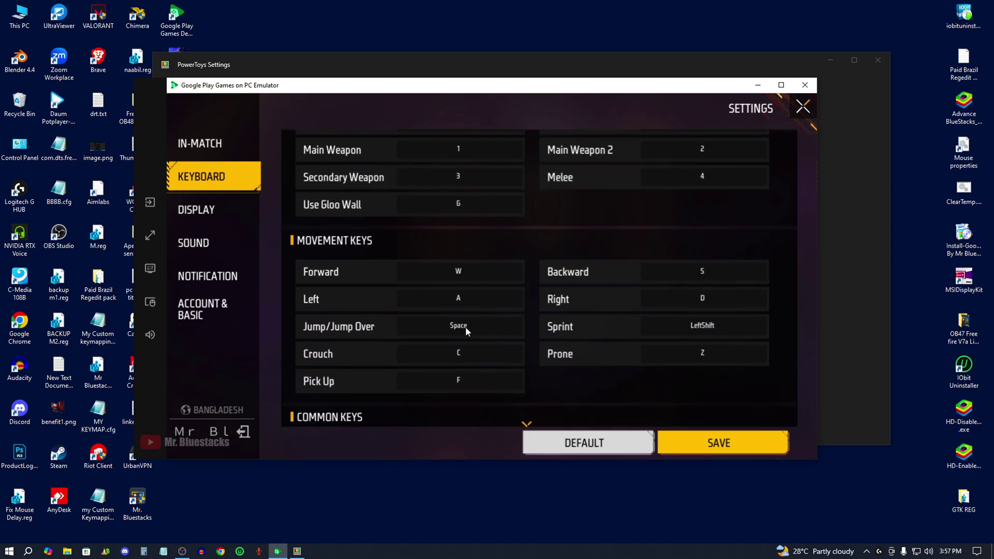
left_click(465, 327)
key("period")
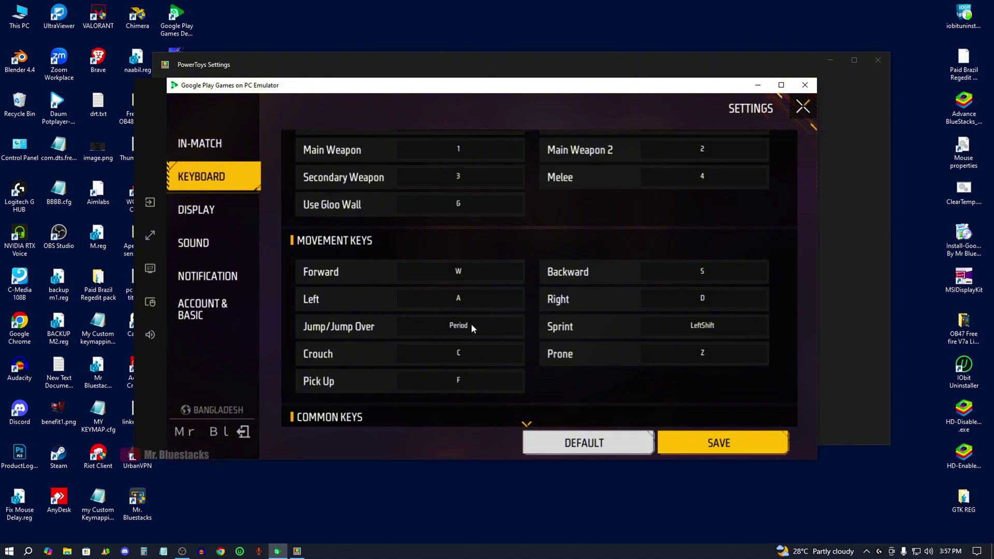
left_click(472, 328)
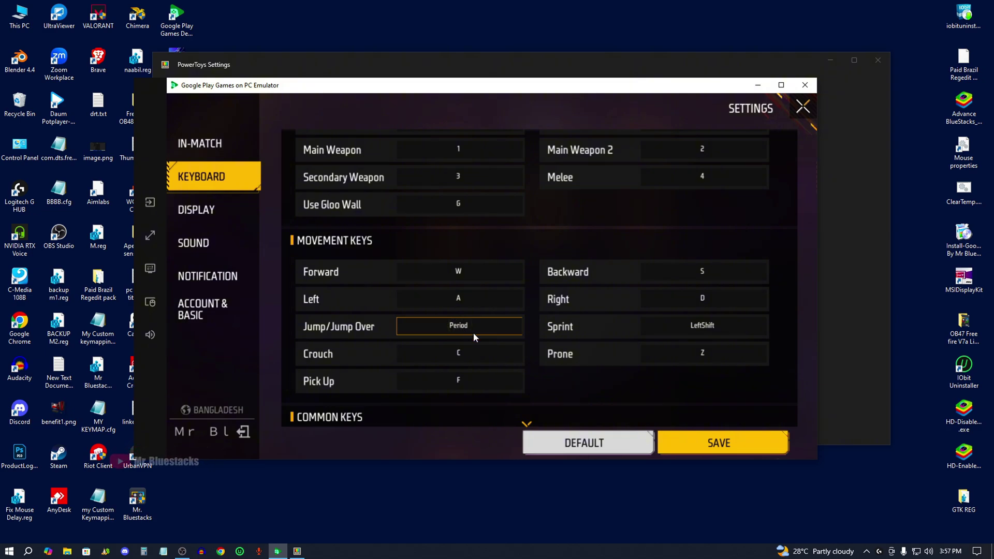
left_click(706, 444)
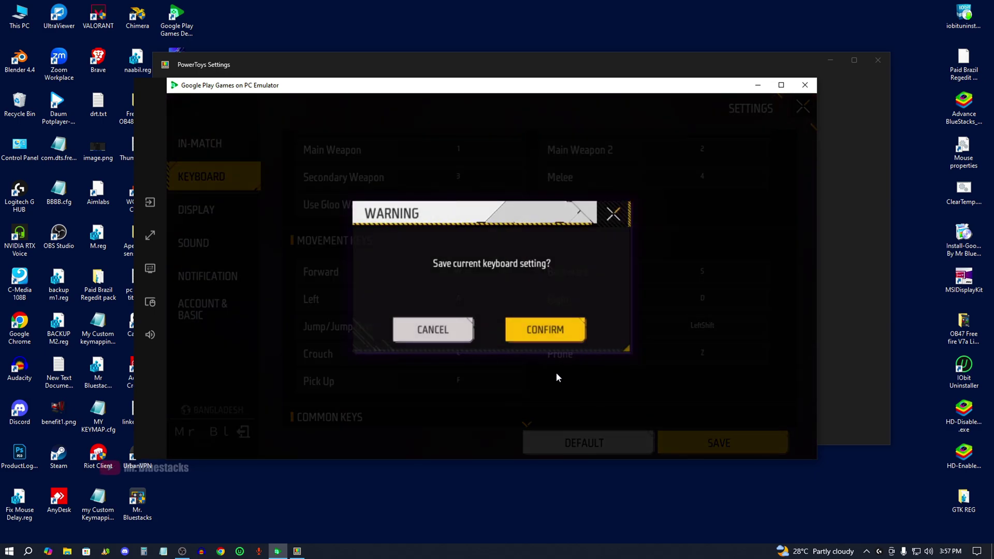
left_click(545, 330)
Close the game settings and enter a training match from the game mode selection.
left_click(803, 107)
left_click(703, 396)
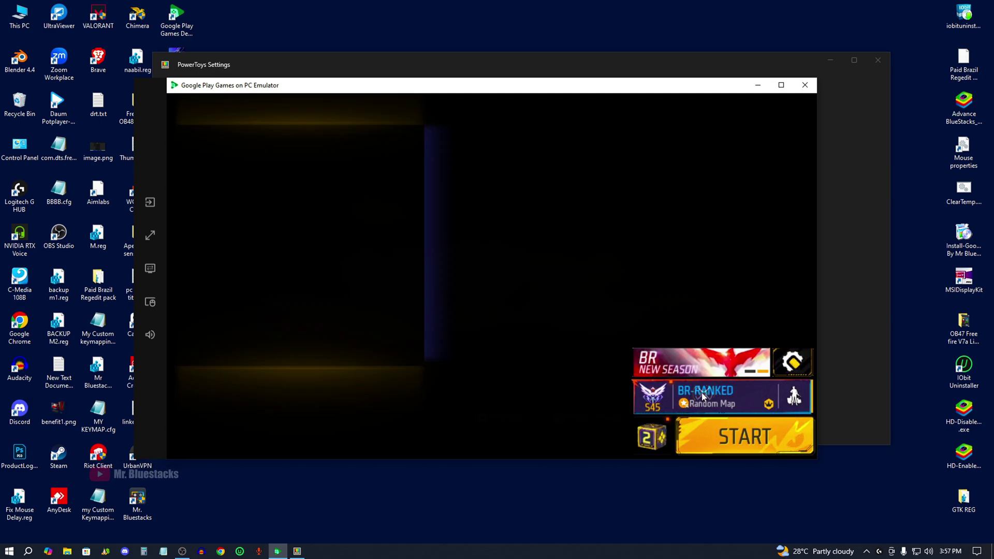
left_click(604, 419)
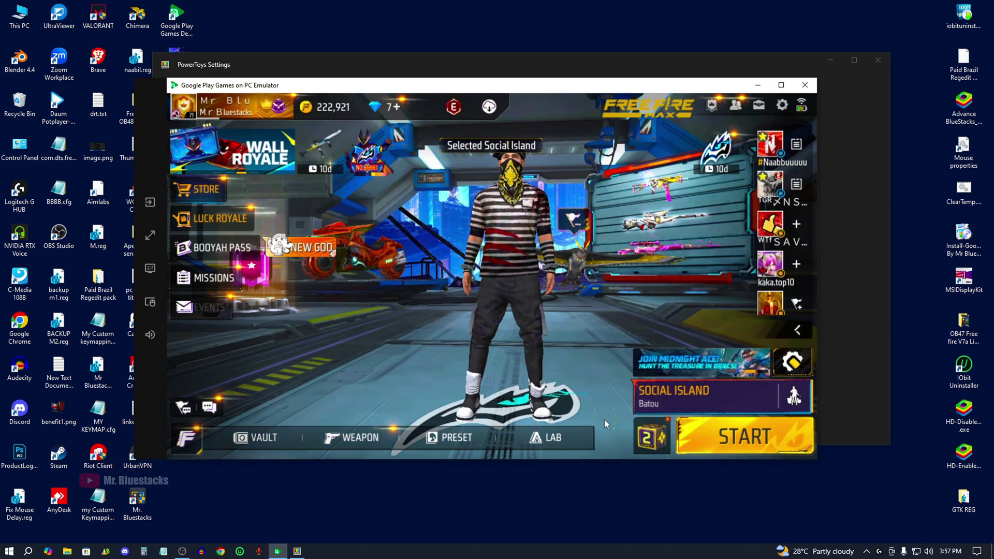
left_click(713, 394)
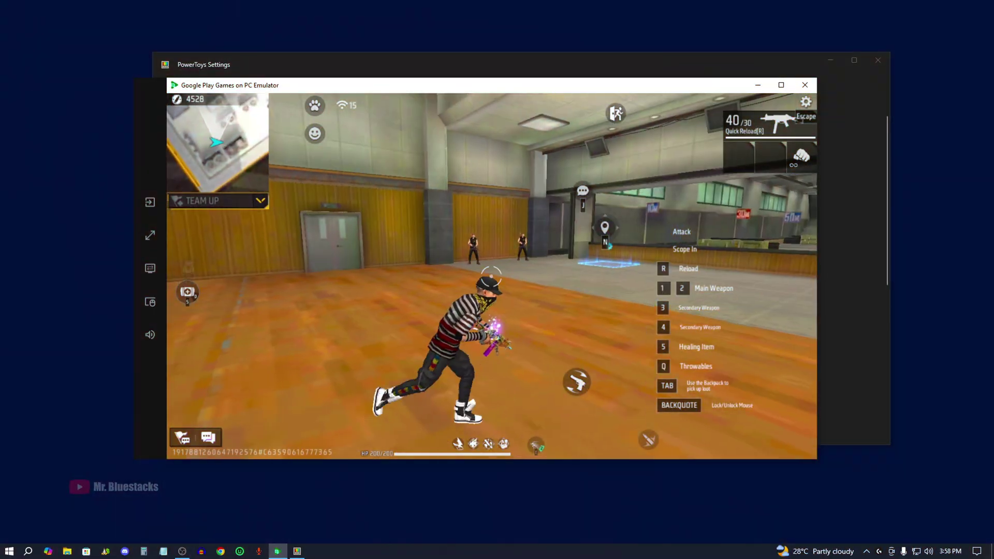
Test the controls in the training match by moving forward, shooting at the target dummies and reloading the weapon.
key("w")
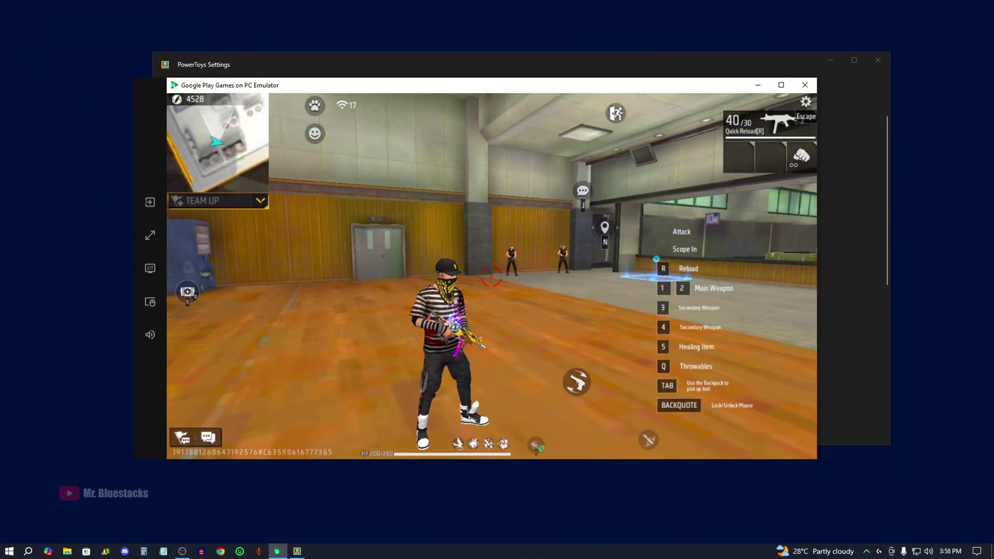
key("w")
left_click(490, 277)
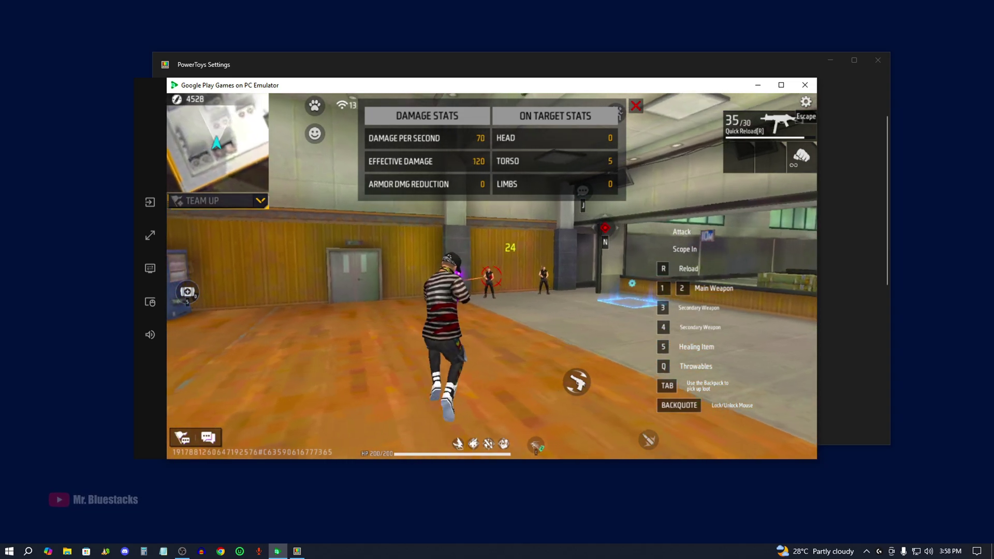
left_click(491, 277)
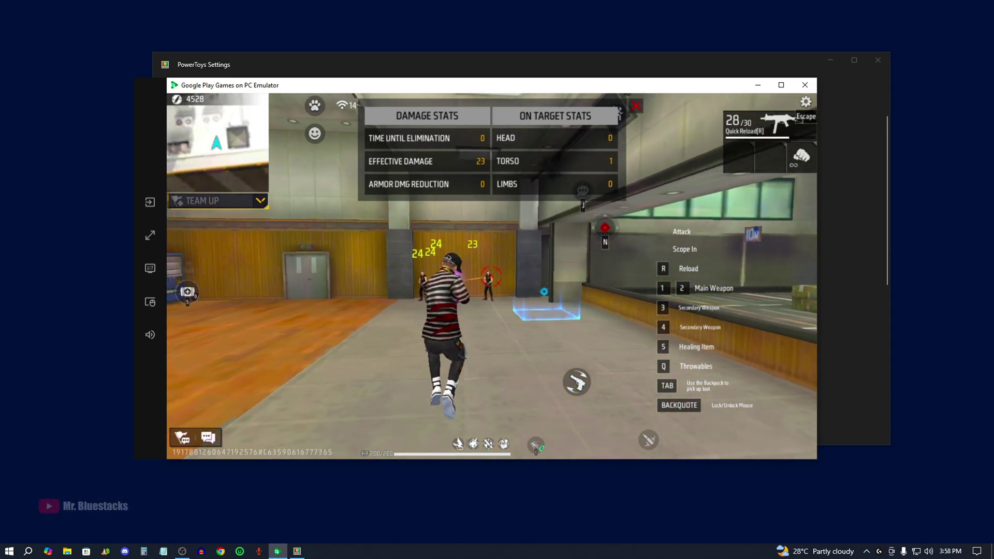
key("w")
left_click(491, 277)
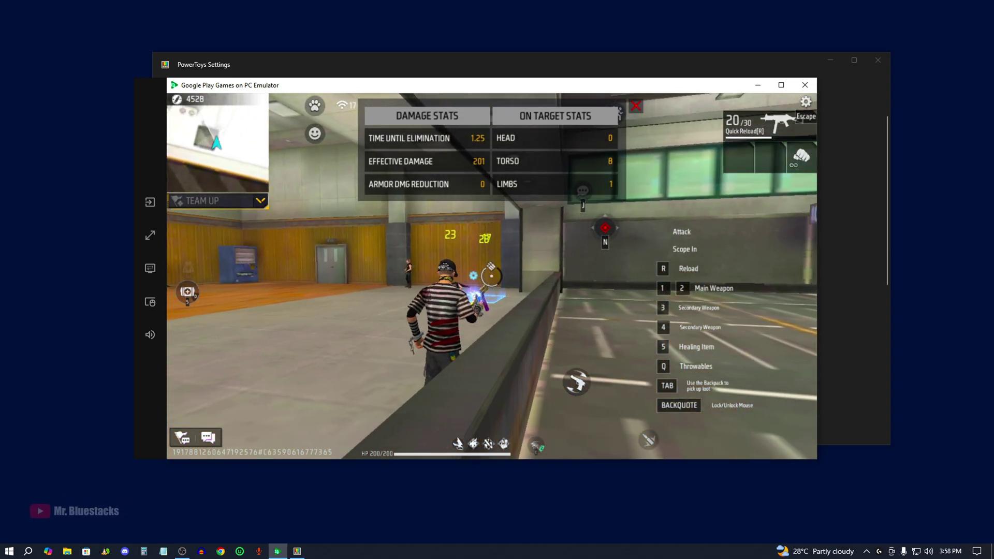
key("r")
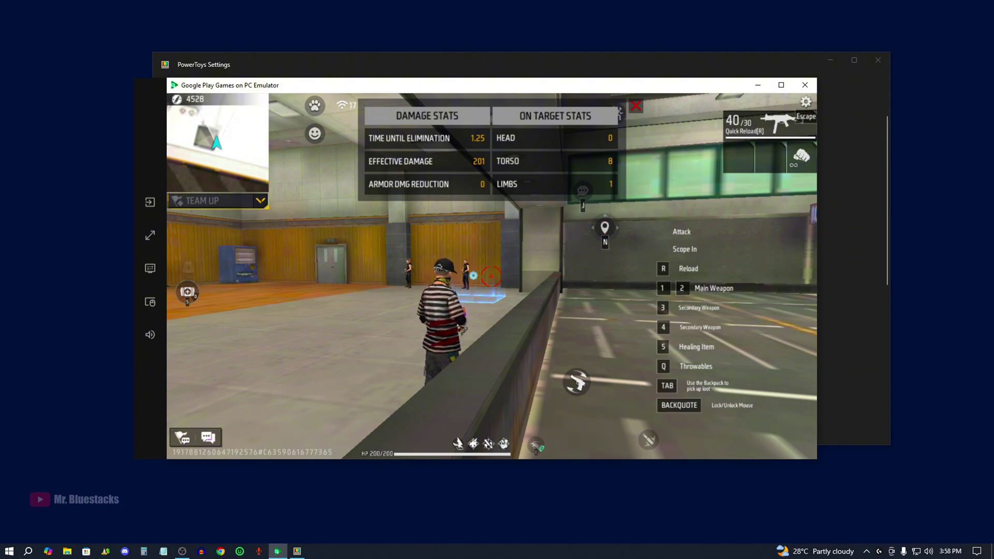
Exit the training match to the lobby and select the Main Weapon key in the keyboard settings.
key("Escape")
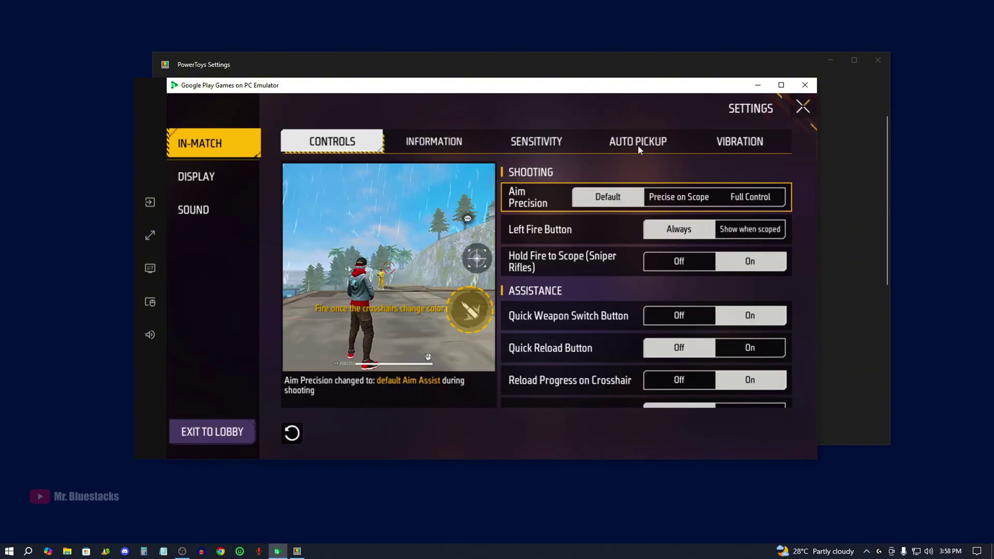
left_click(222, 435)
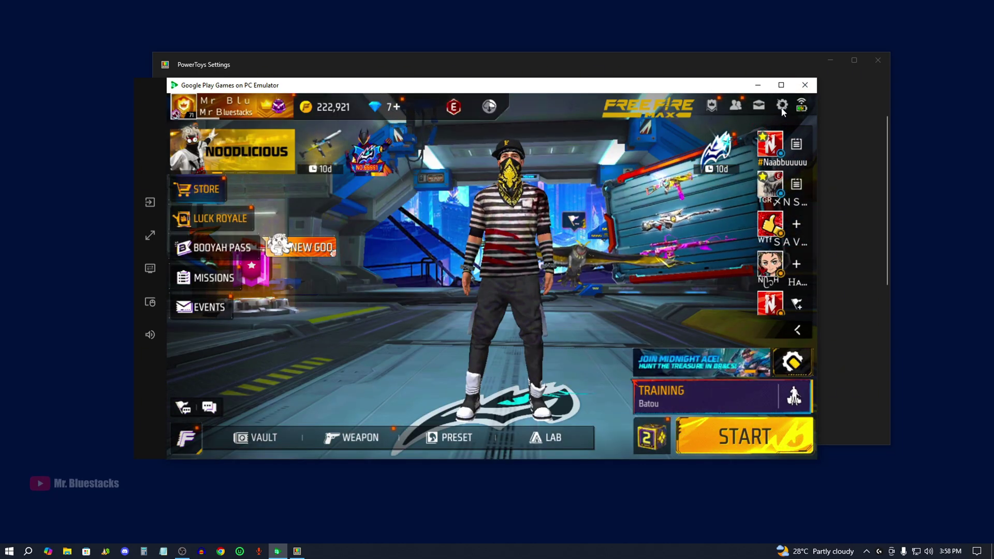
left_click(782, 106)
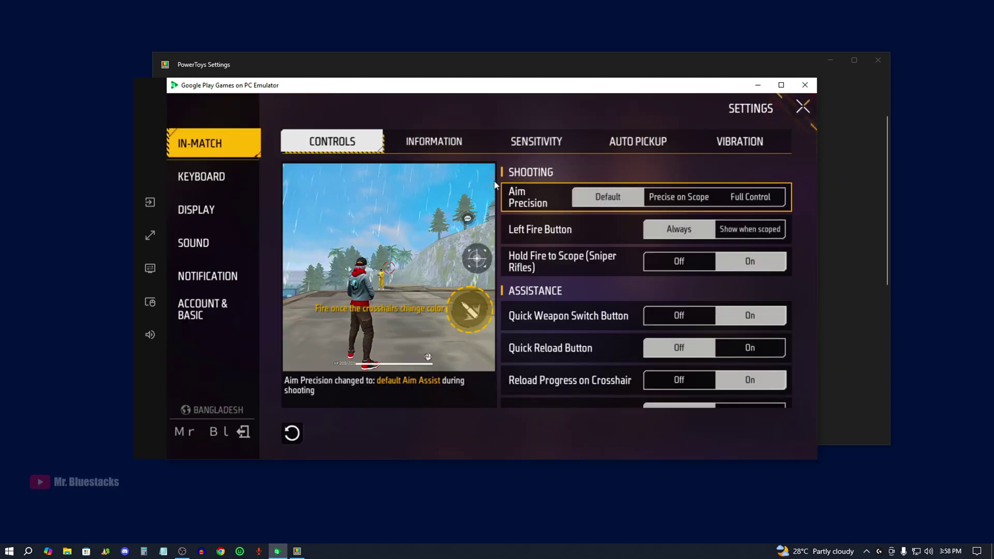
left_click(232, 178)
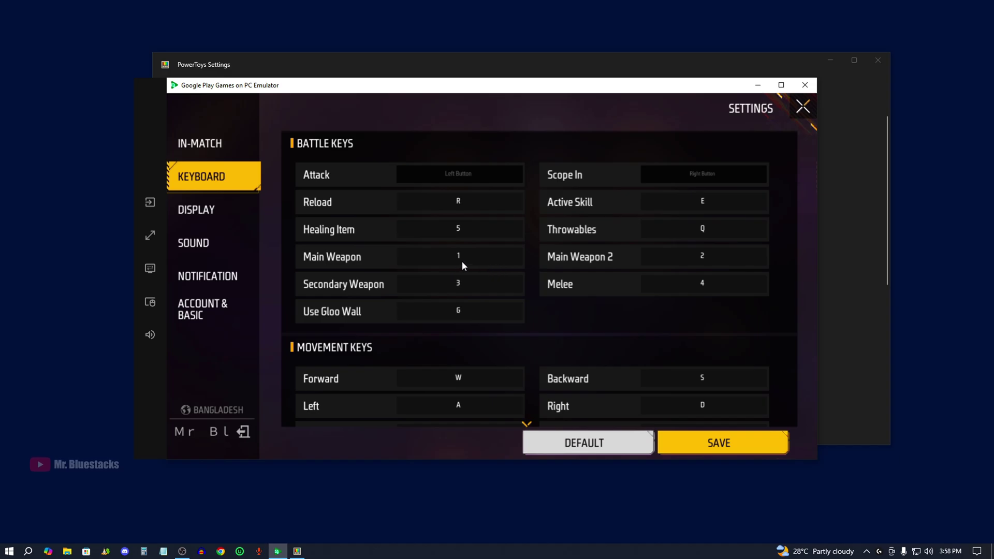
left_click(414, 258)
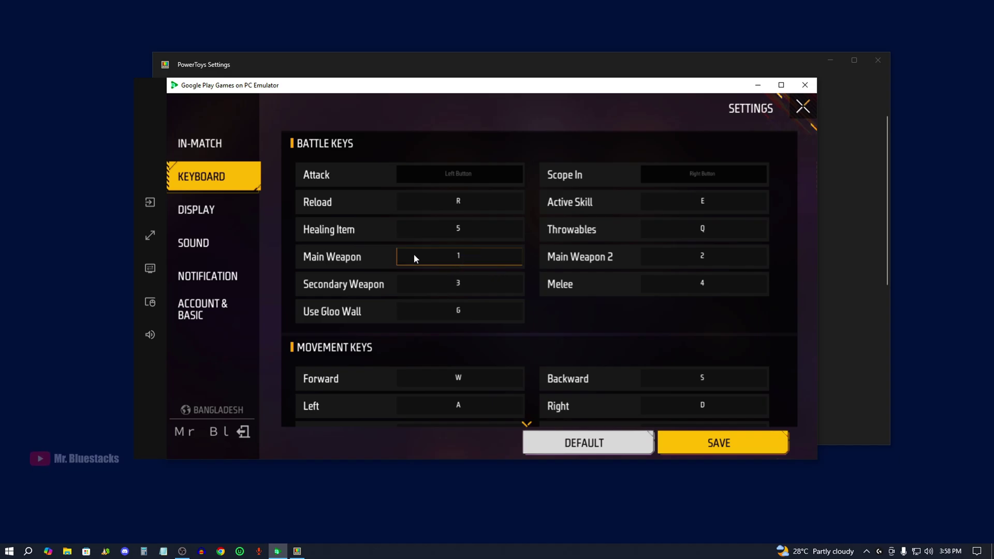
Switch to PowerToys and add a new key remapping with Q as the key to change.
left_click(663, 63)
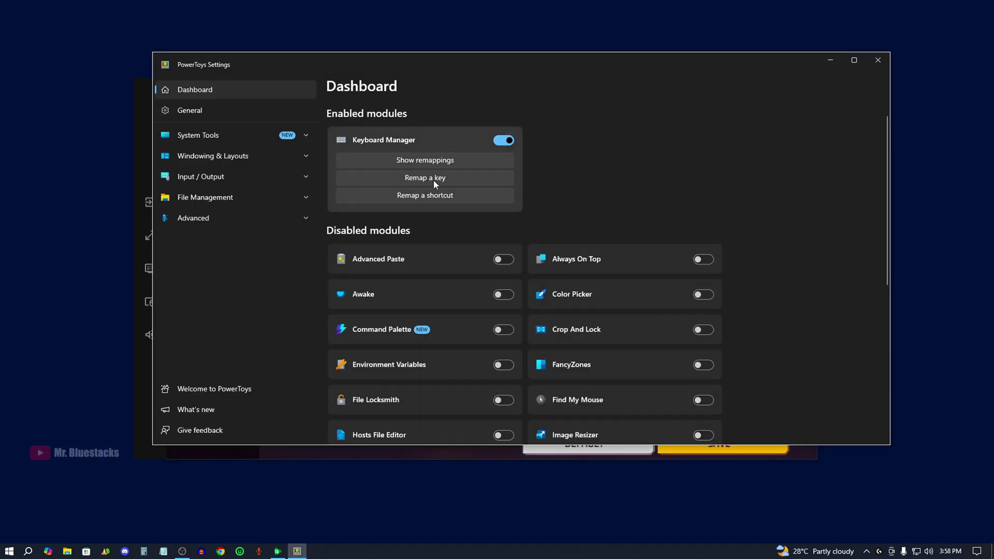
left_click(434, 177)
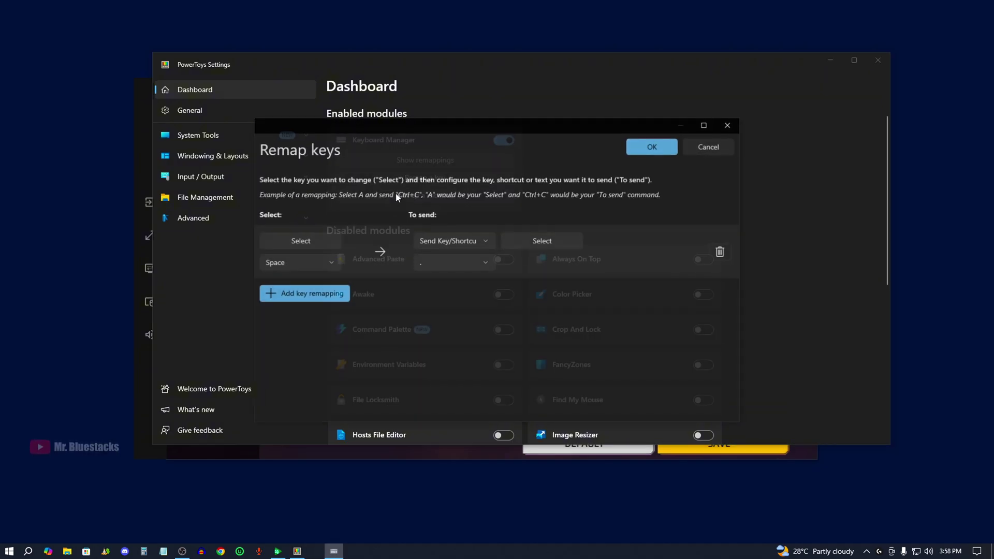
left_click(293, 298)
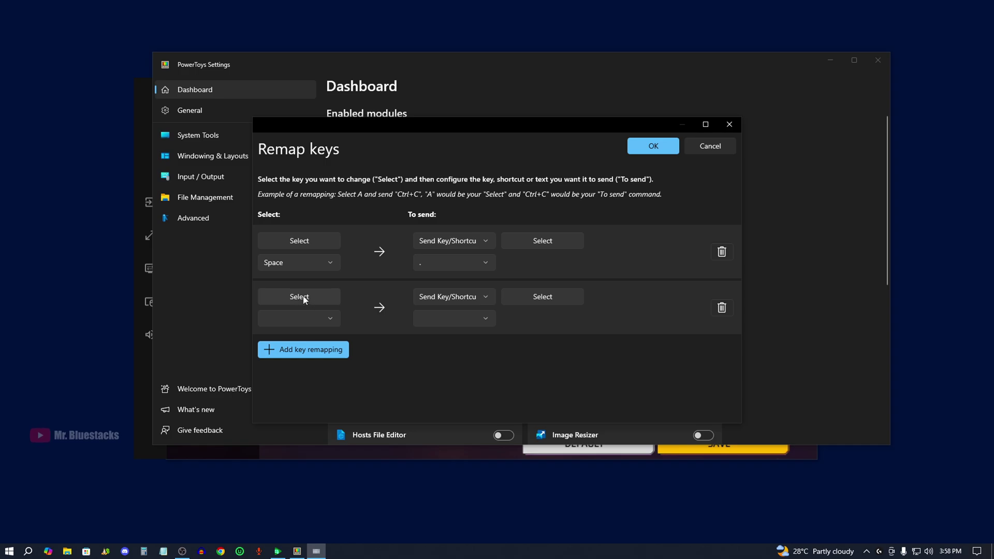
left_click(302, 297)
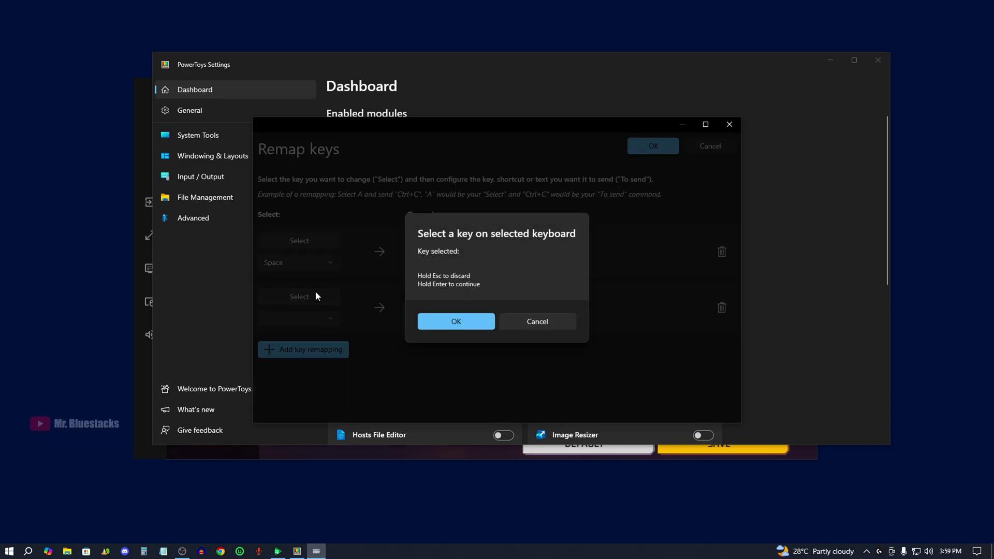
key("q")
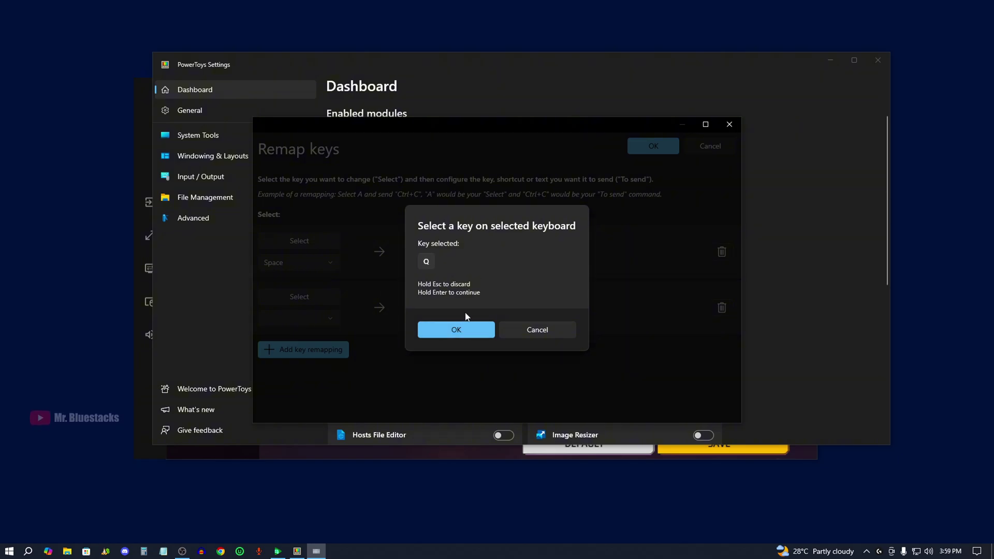
left_click(456, 331)
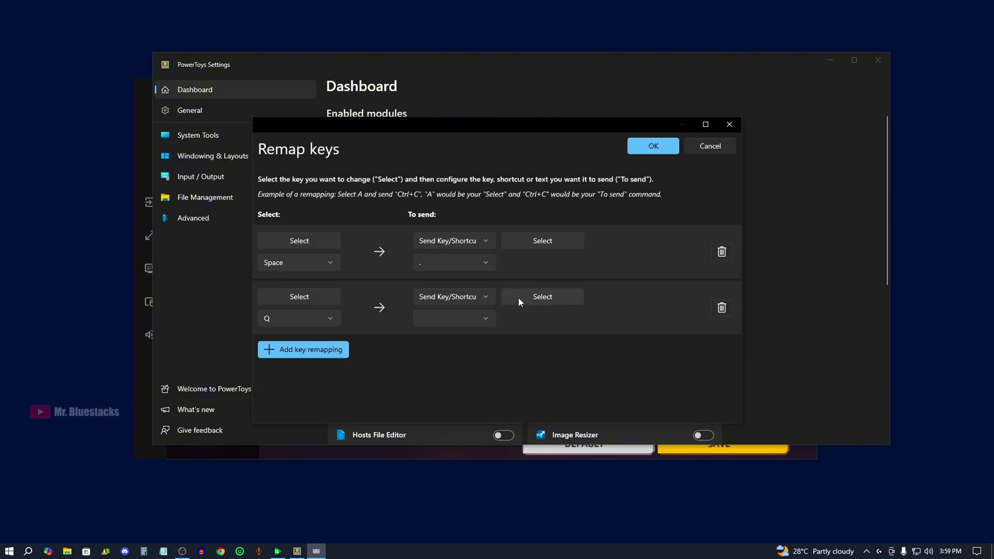
Check the Main Weapon key in the emulator, and set the Q remapping in PowerToys to send 1.
left_click(402, 456)
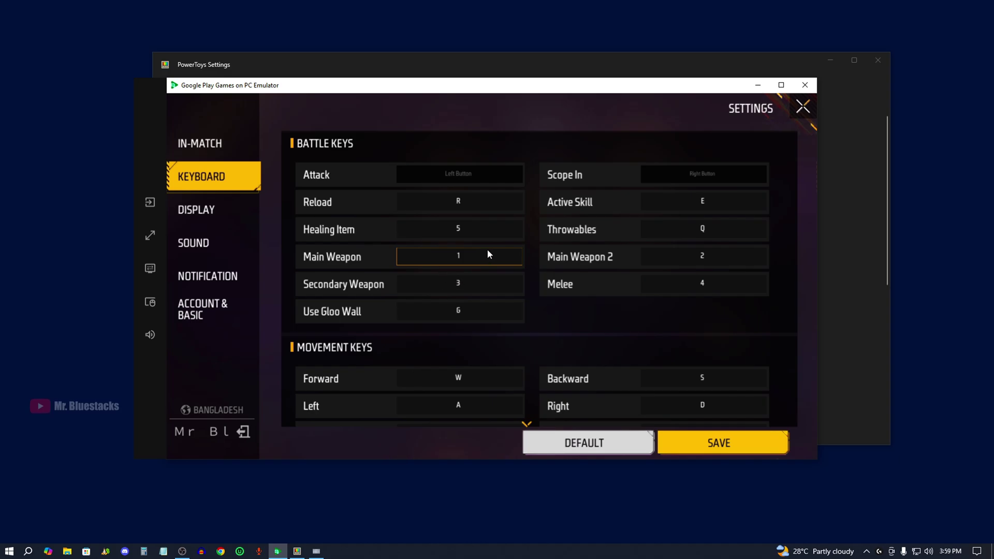
left_click(297, 551)
left_click(313, 552)
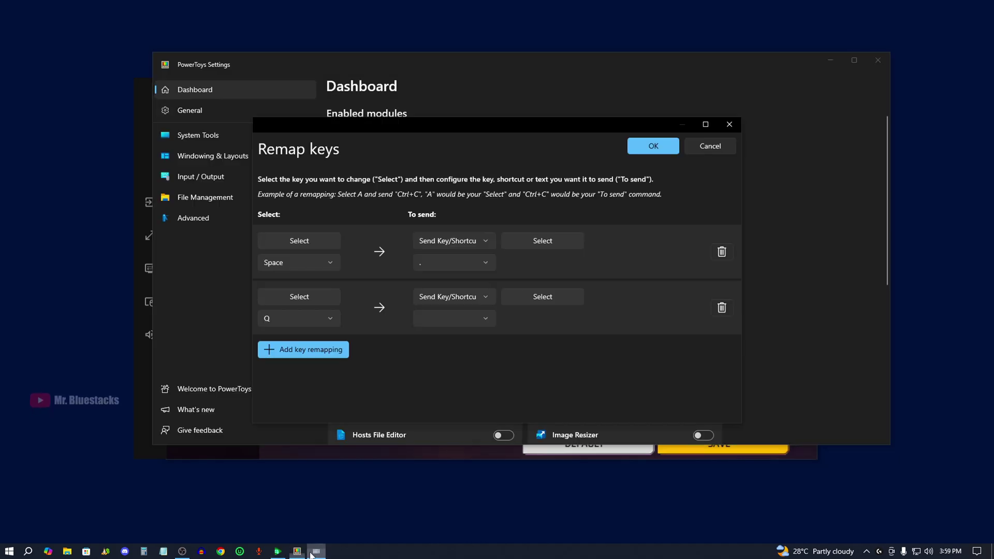
left_click(526, 300)
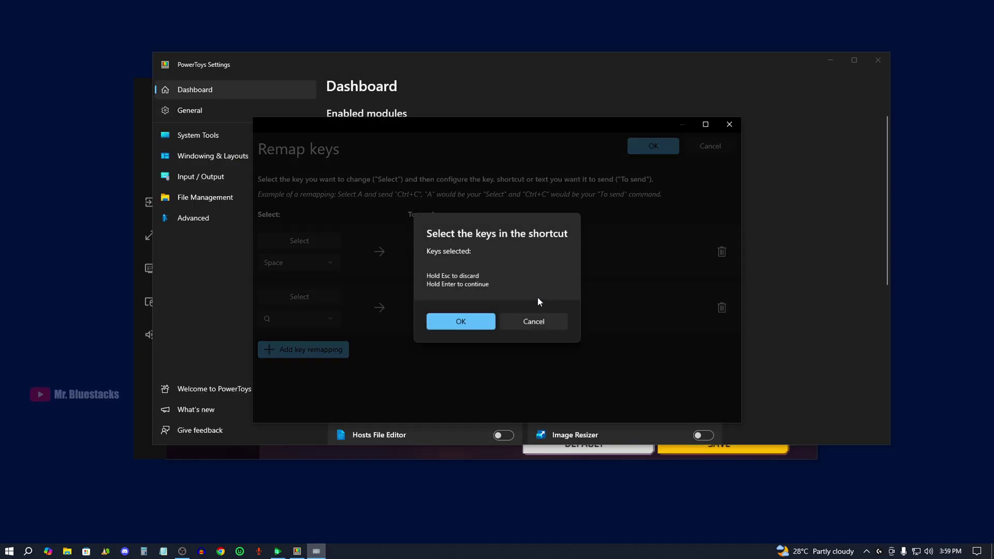
key("1")
left_click(461, 330)
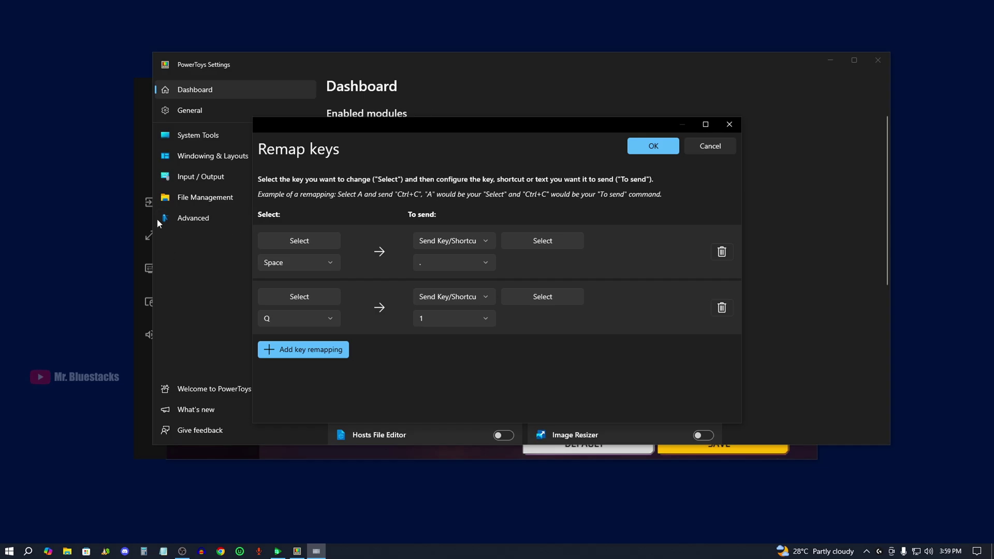
Review the movement and common keys in the emulator's keyboard settings, and apply the key remappings in PowerToys.
left_click(139, 143)
scroll(548, 345, "down", 5)
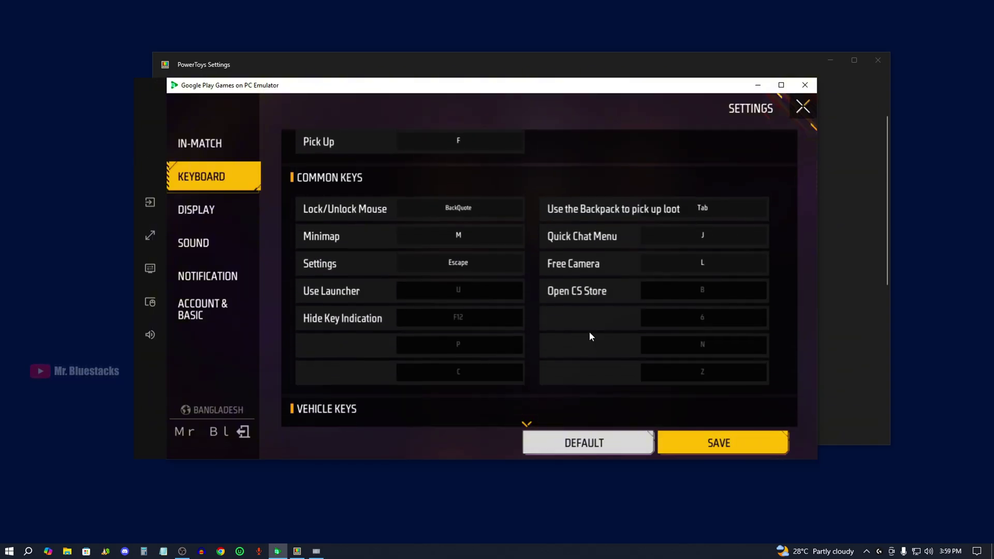
scroll(536, 272, "up", 1)
scroll(570, 210, "up", 4)
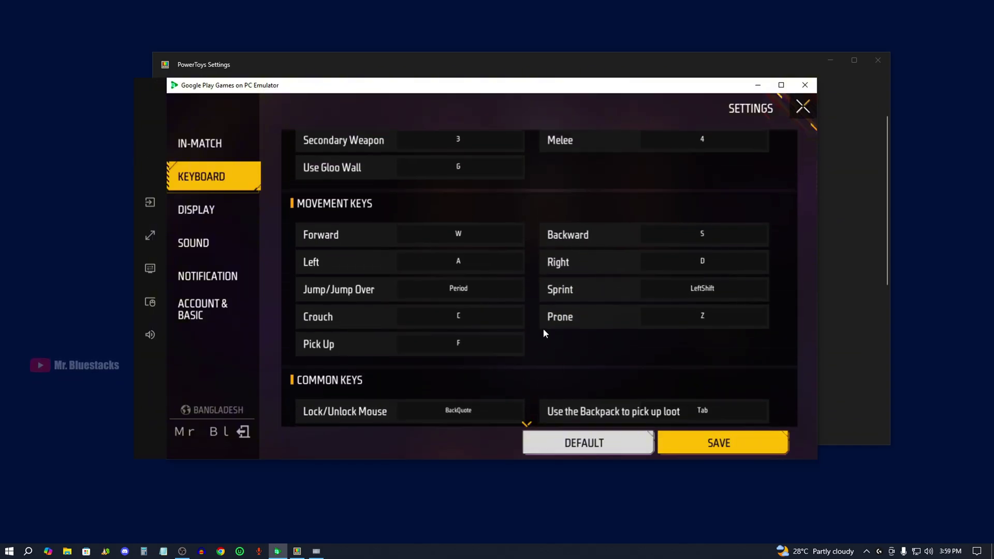
scroll(525, 244, "down", 3)
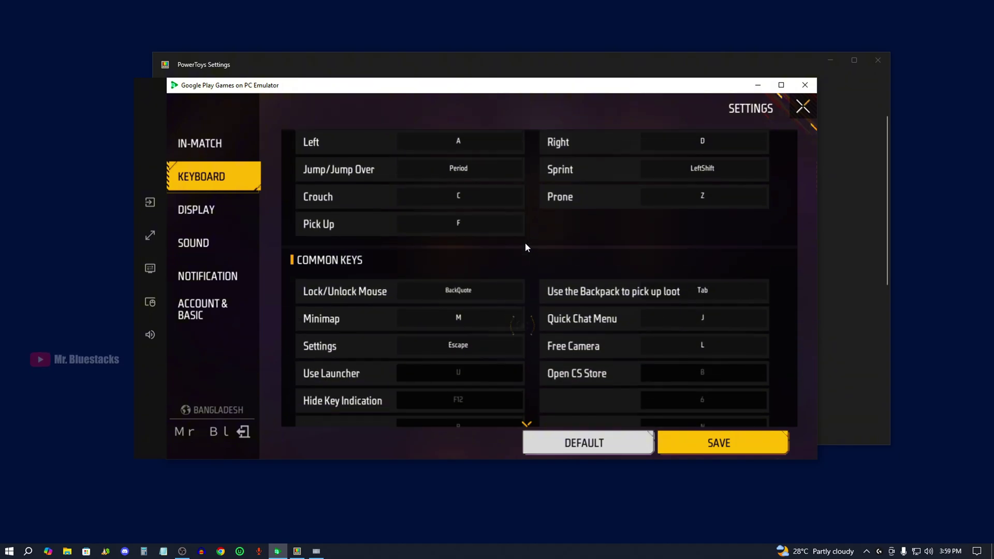
left_click(298, 552)
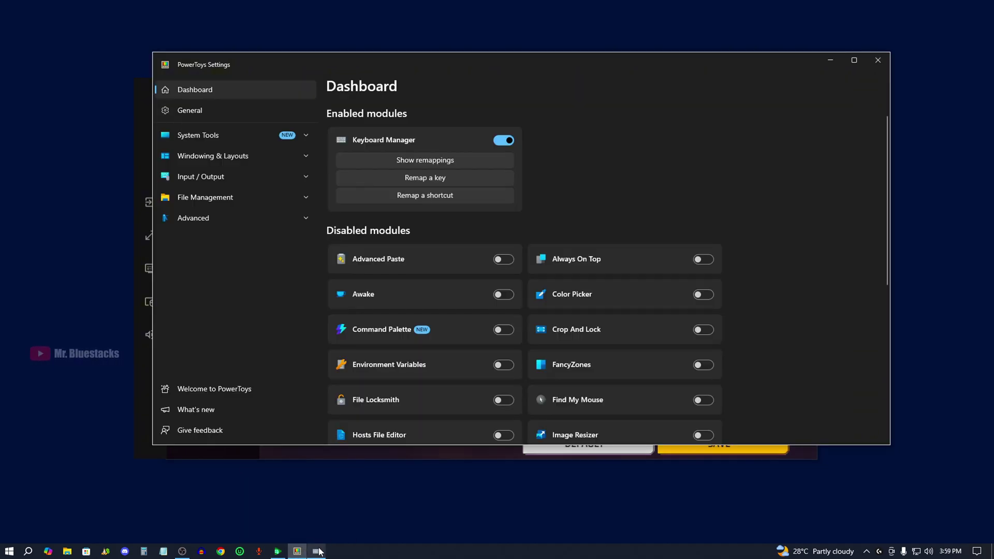
left_click(425, 178)
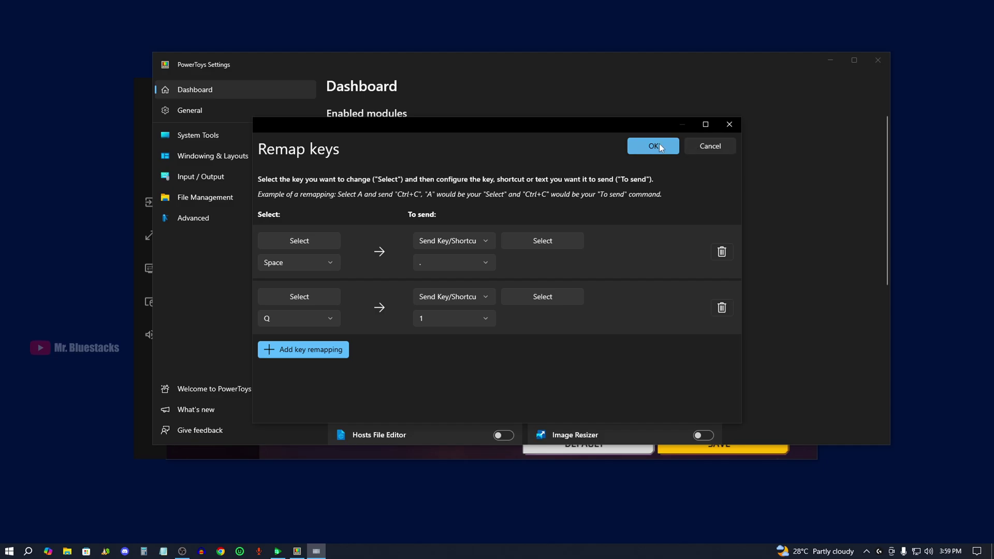
left_click(659, 147)
left_click(479, 309)
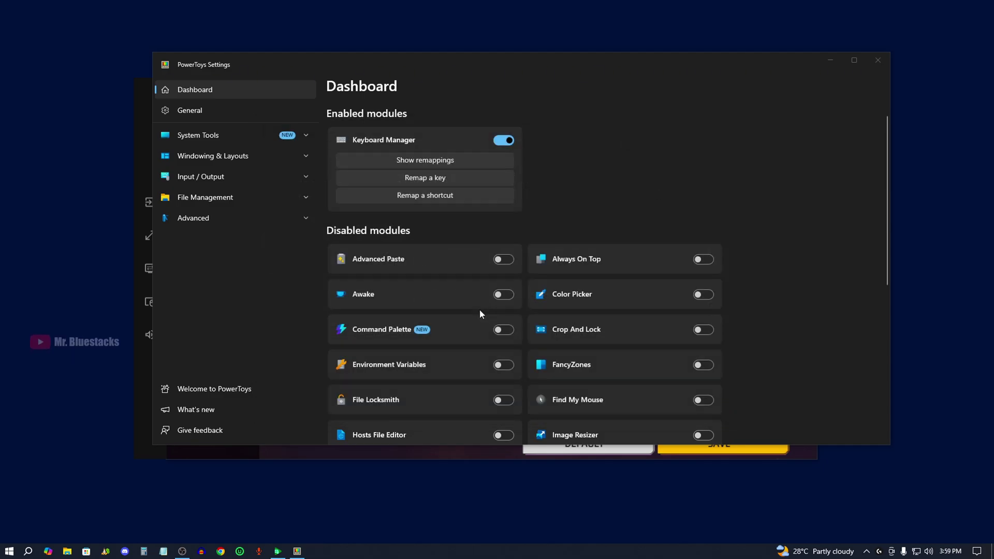